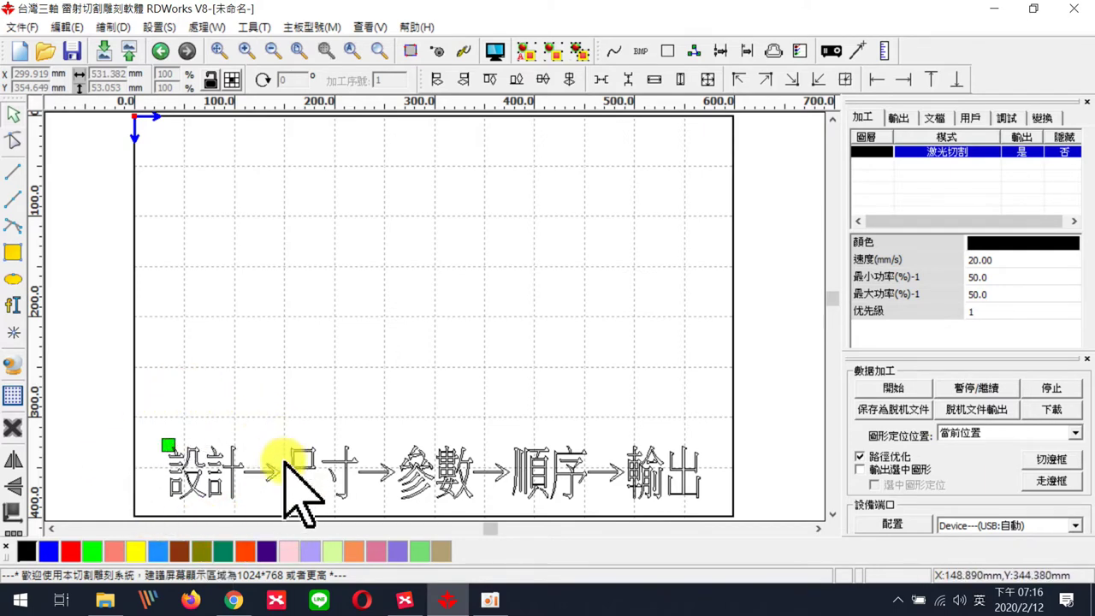
- Select the Rectangle tool from the left drawing toolbar
click(13, 253)
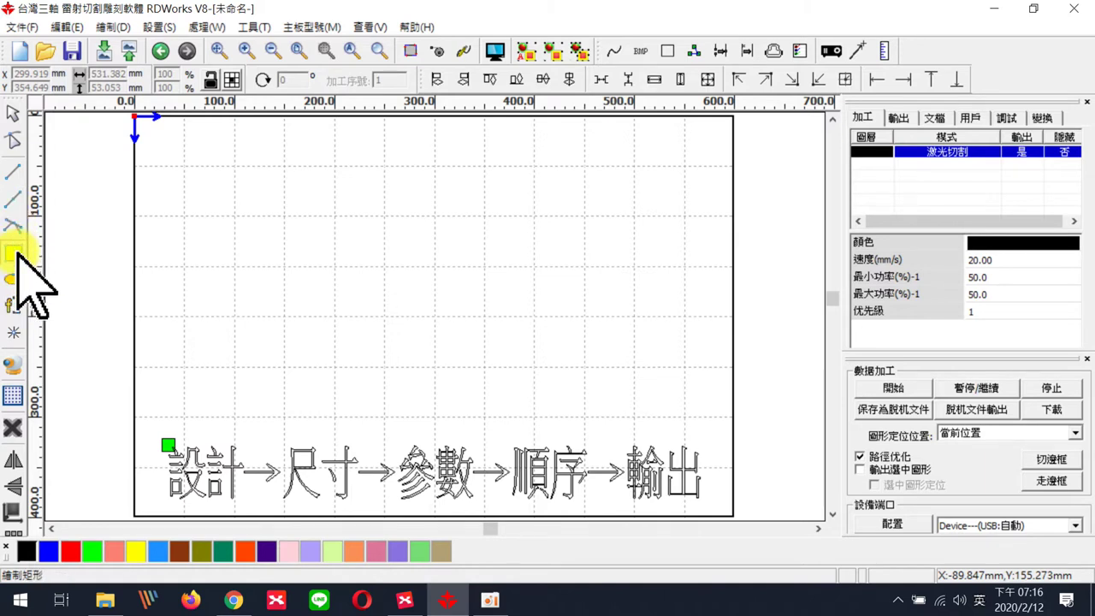
- Draw a rectangle of about 236 × 124 mm on the canvas and select it
click(14, 253)
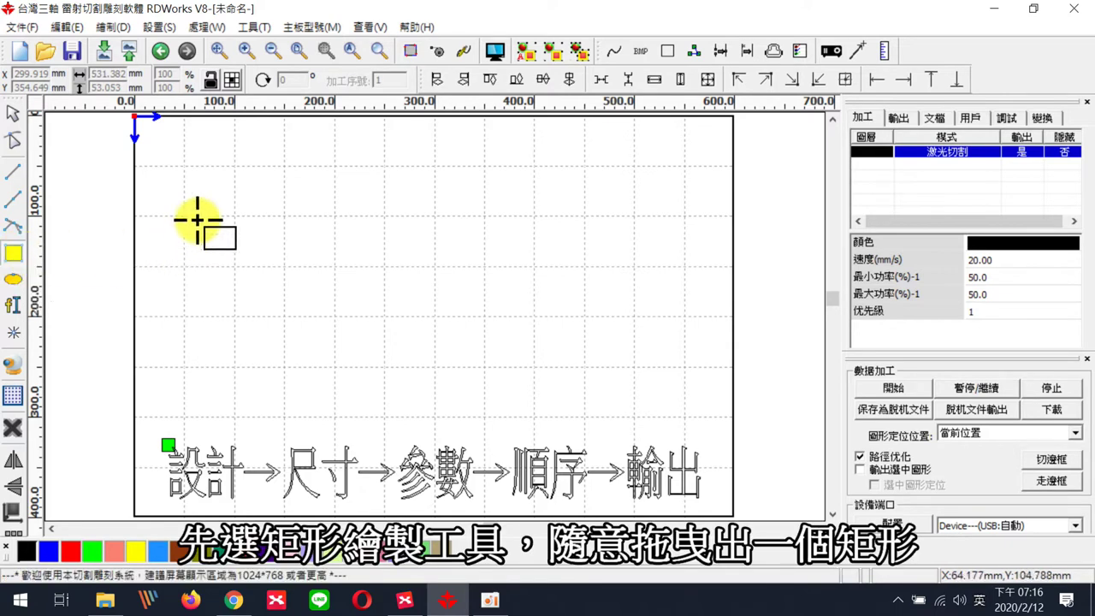
mouse_move(204, 202)
mouse_down()
mouse_move(379, 277)
mouse_move(435, 285)
mouse_move(433, 252)
mouse_move(431, 306)
mouse_move(383, 260)
mouse_move(420, 327)
mouse_move(440, 326)
mouse_up()
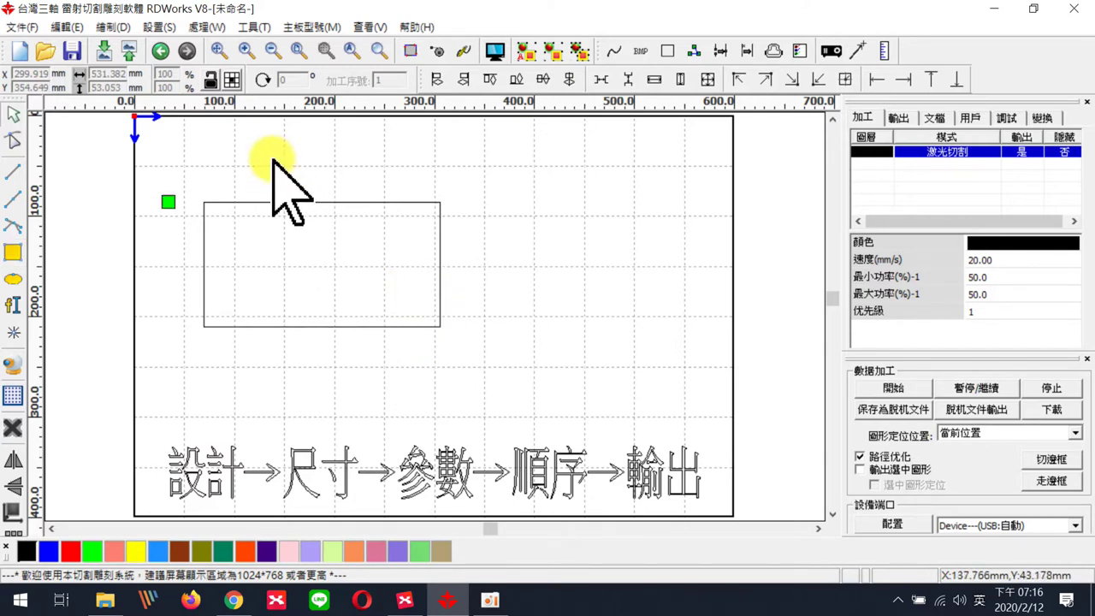
click(316, 203)
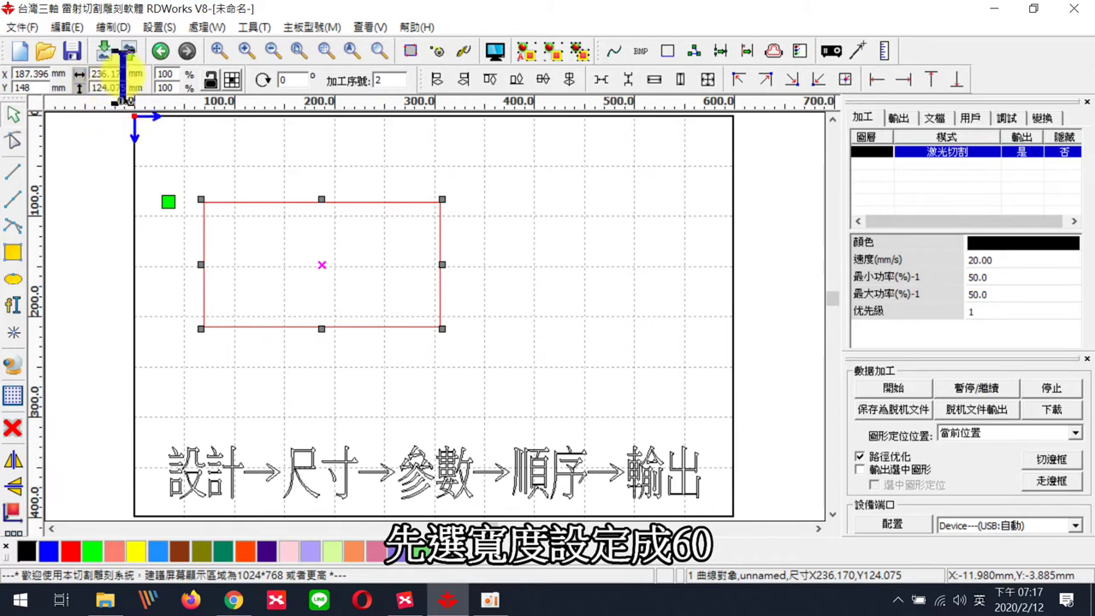
- Set the rectangle's size to 60 mm wide by 30 mm tall
drag(119, 75, 83, 75)
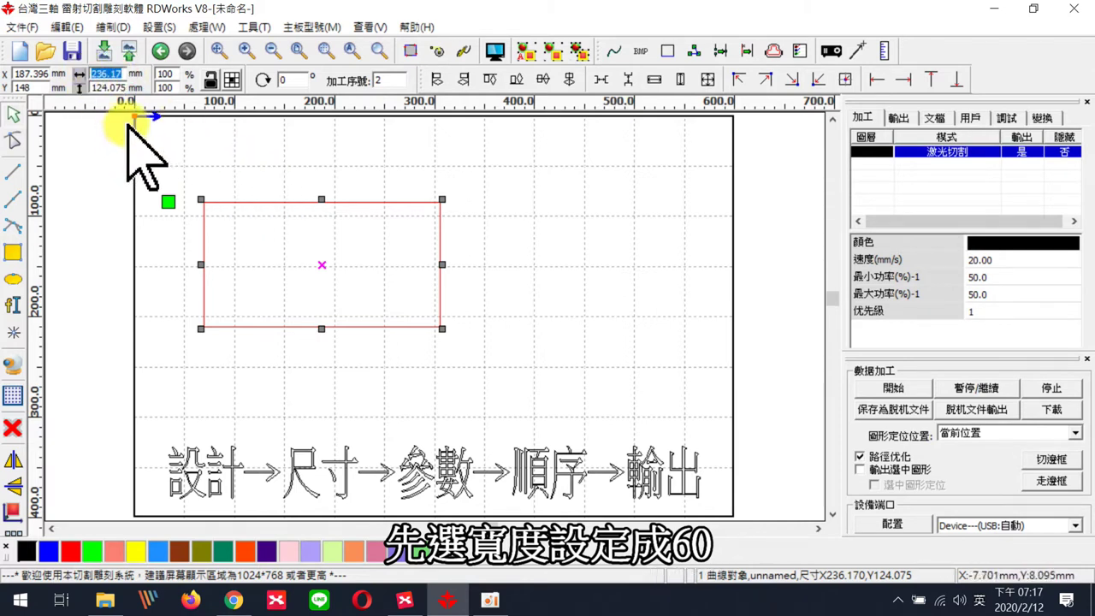
text(60)
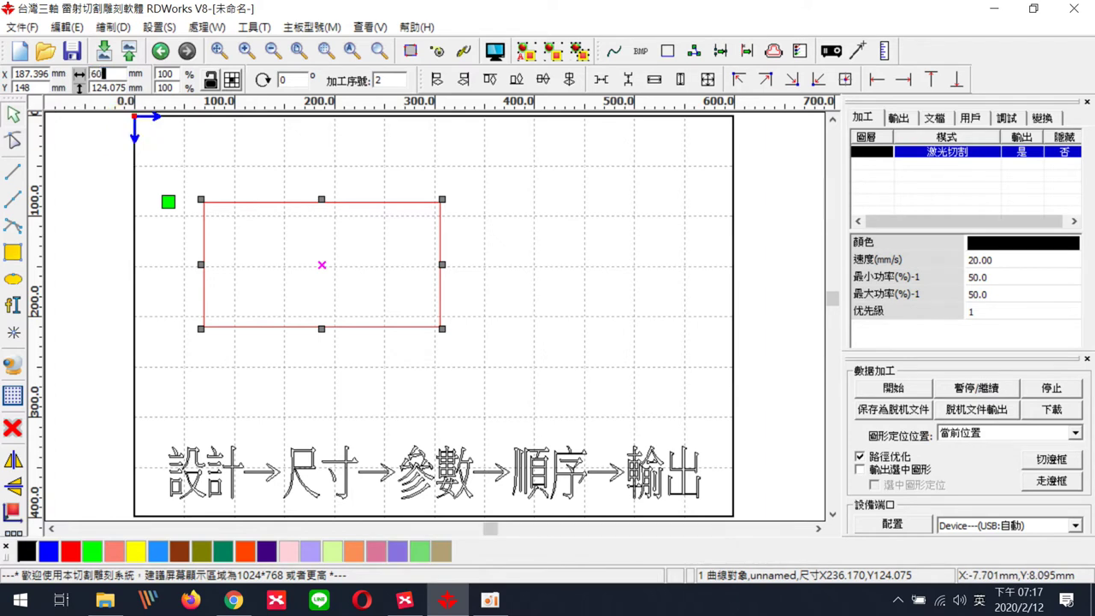
key(Return)
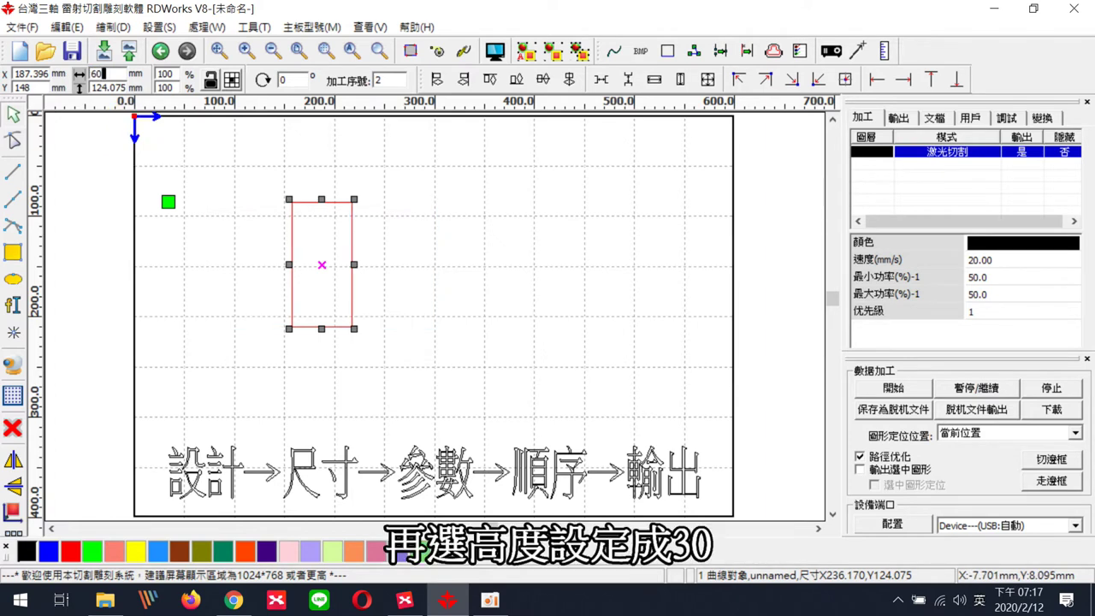
click(102, 88)
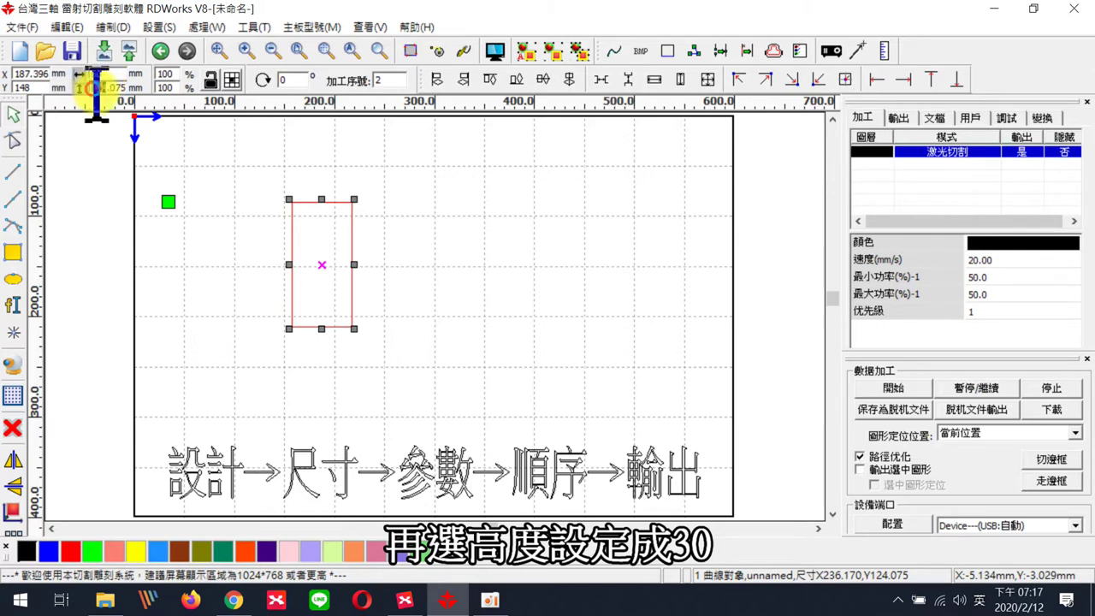
drag(102, 87, 190, 85)
text(30)
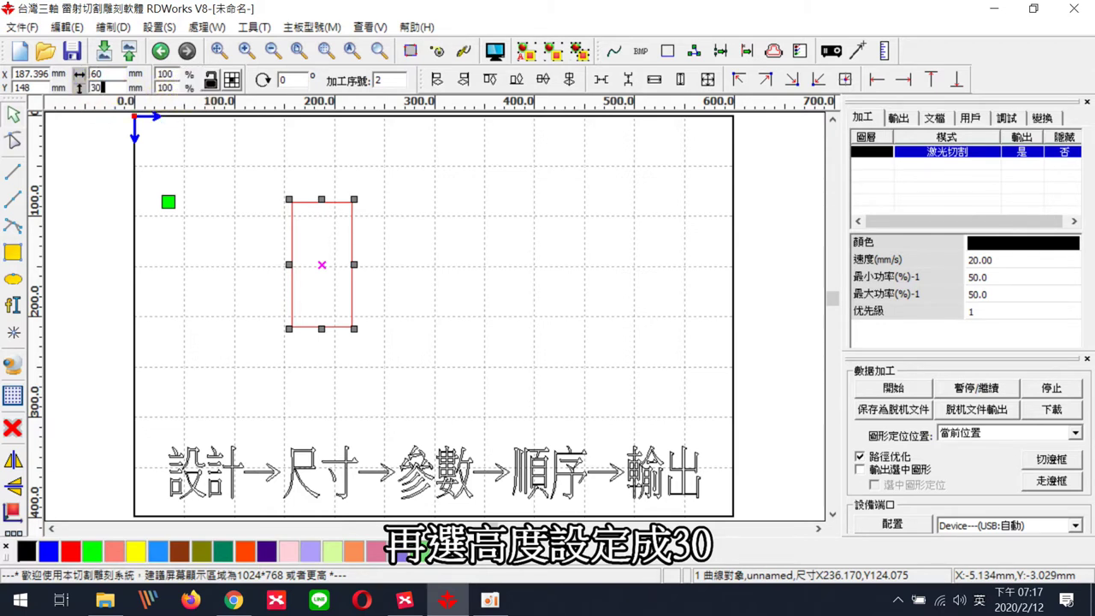
key(Return)
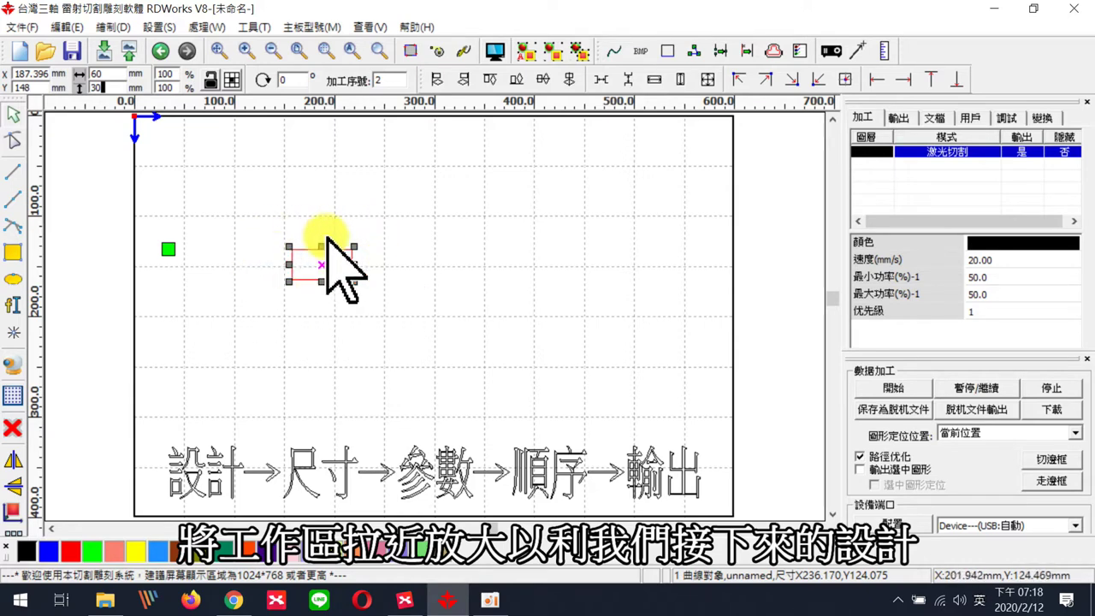
- Zoom in with the mouse wheel until the 60 × 30 mm rectangle fills the view
scroll(322, 266, up, 5)
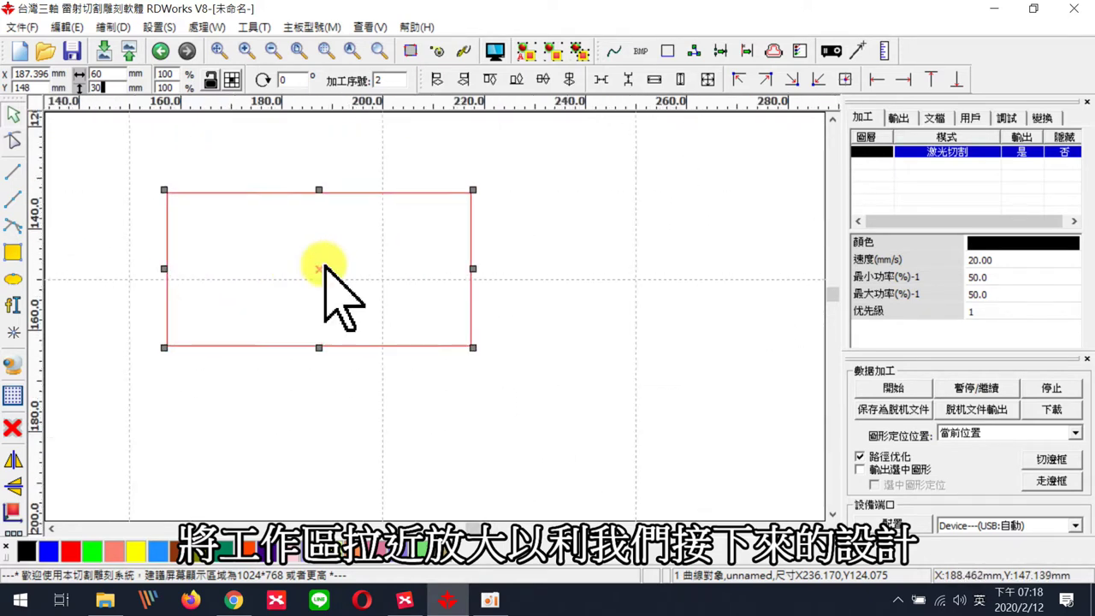
scroll(332, 270, down, 2)
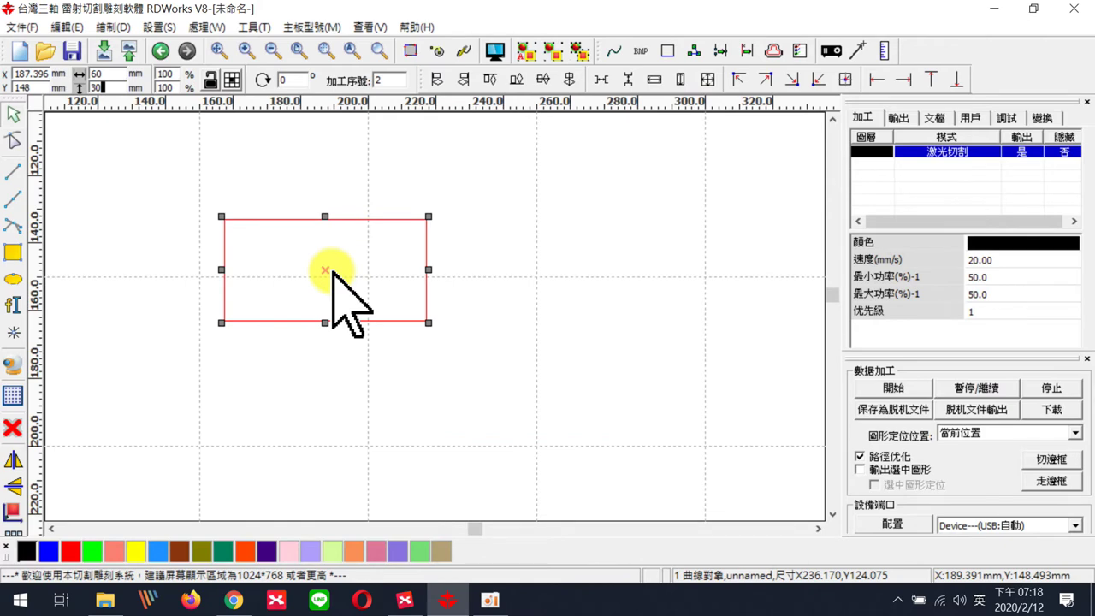
scroll(333, 272, down, 1)
scroll(332, 273, down, 1)
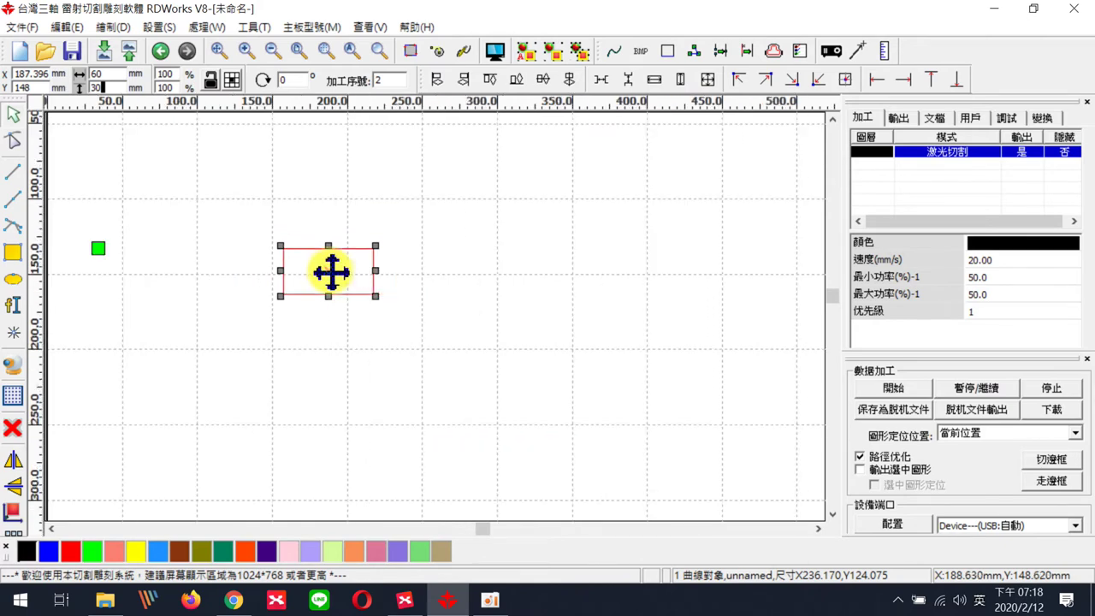
scroll(332, 272, up, 1)
scroll(332, 272, up, 1)
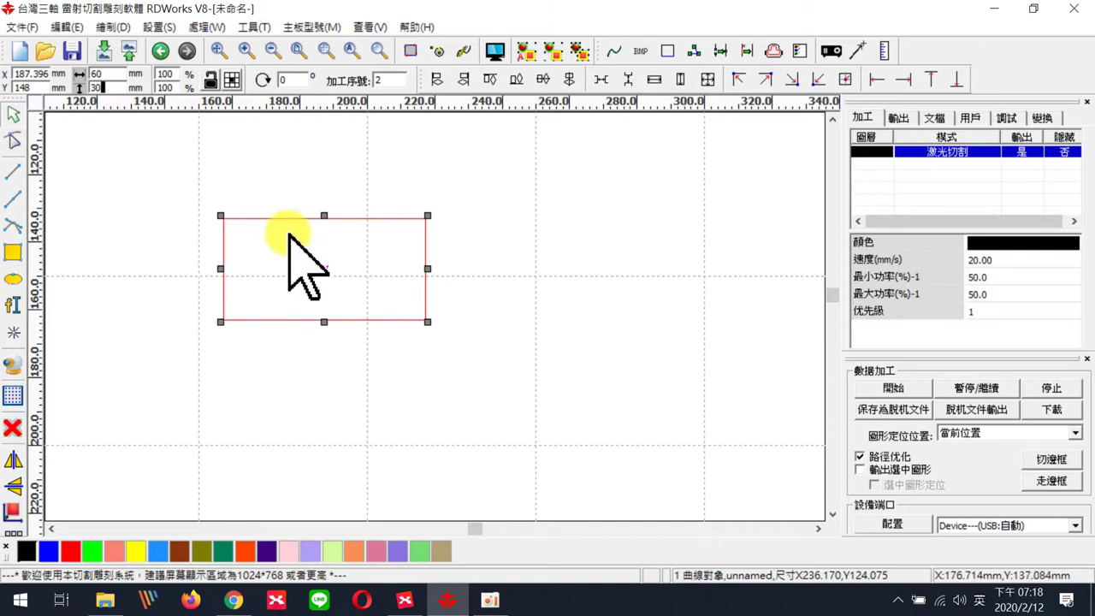
scroll(293, 227, up, 1)
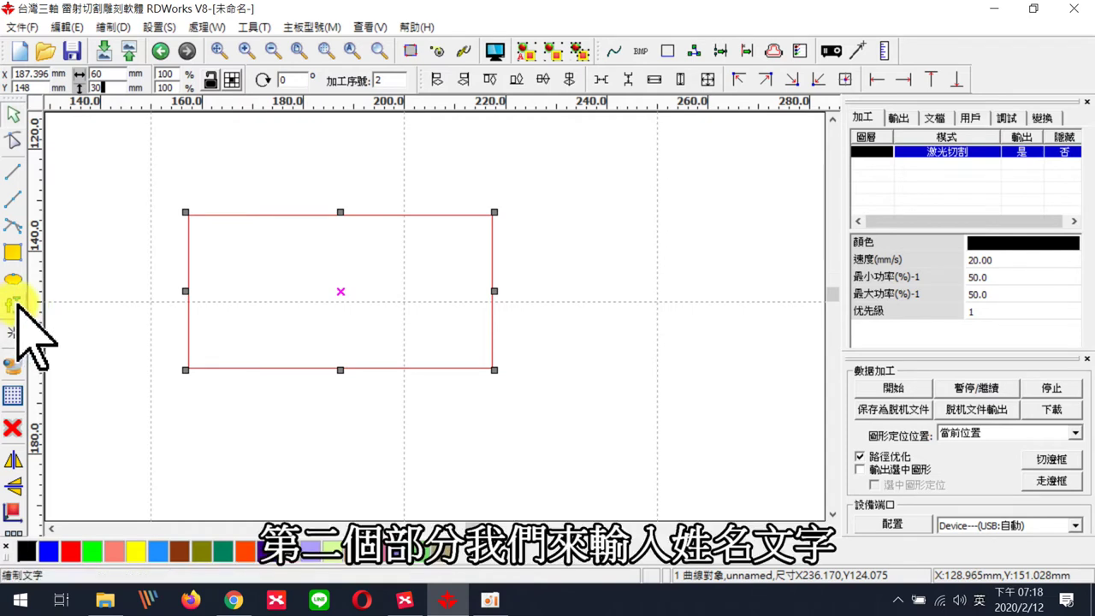
- Create a text object and replace the sample text with the owner's three-character Chinese name
click(20, 302)
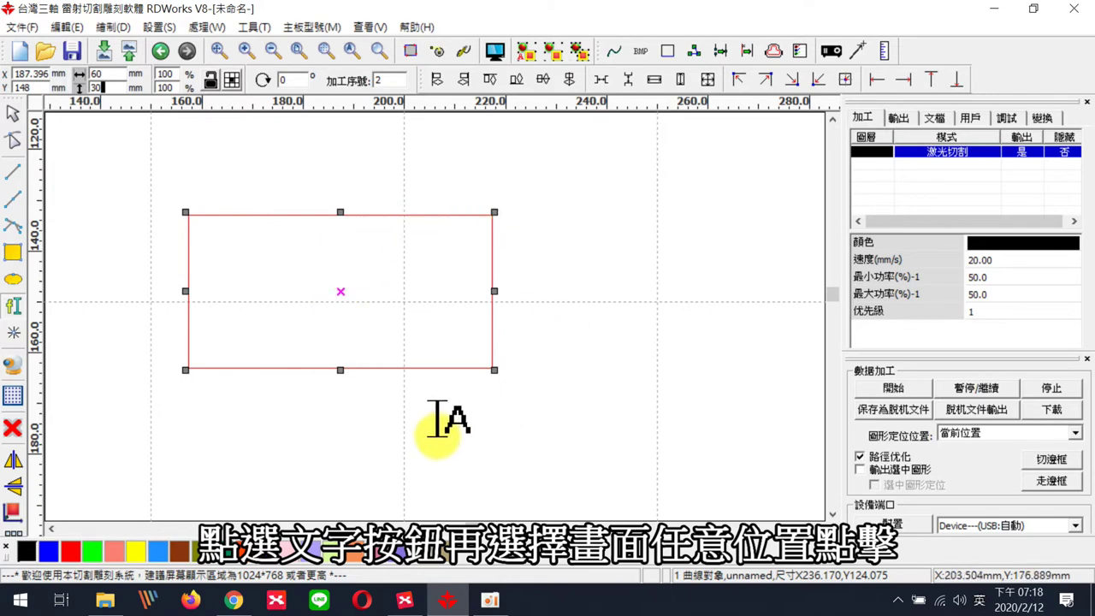
click(368, 325)
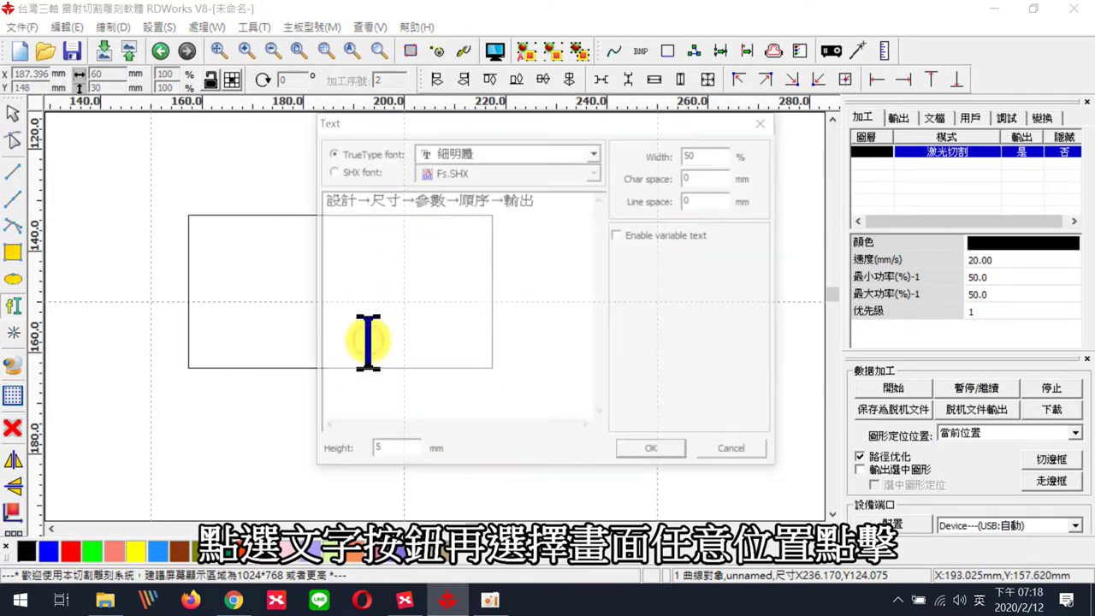
drag(560, 214, 320, 199)
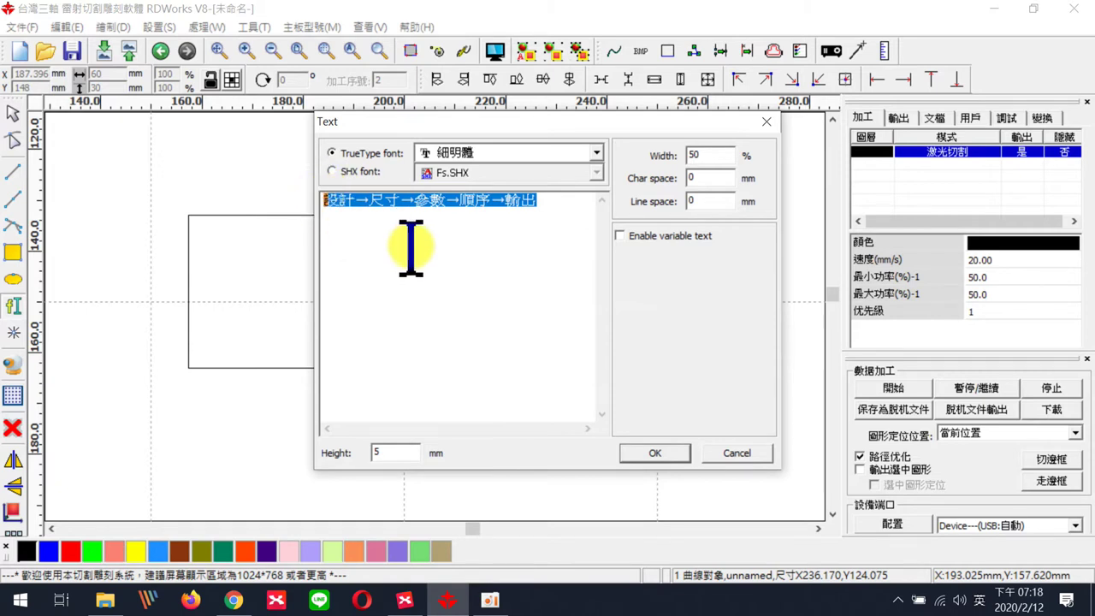
key(BackSpace)
text(fu. j)
key(BackSpace)
key(BackSpace)
key(BackSpace)
key(BackSpace)
key(BackSpace)
key(shift)
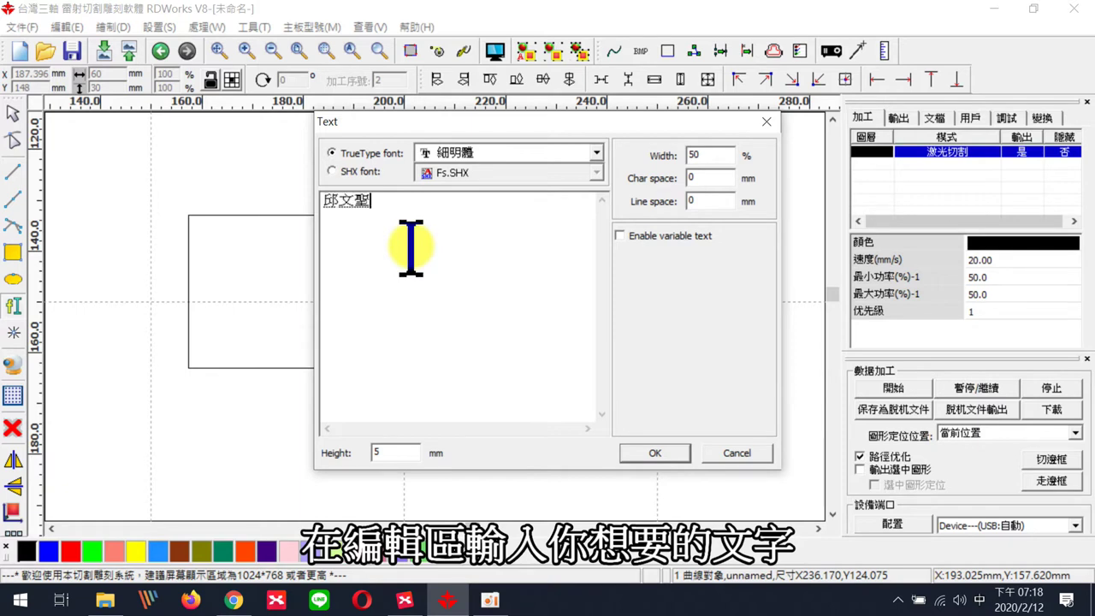
key(Down)
key(Down)
key(Return)
key(Return)
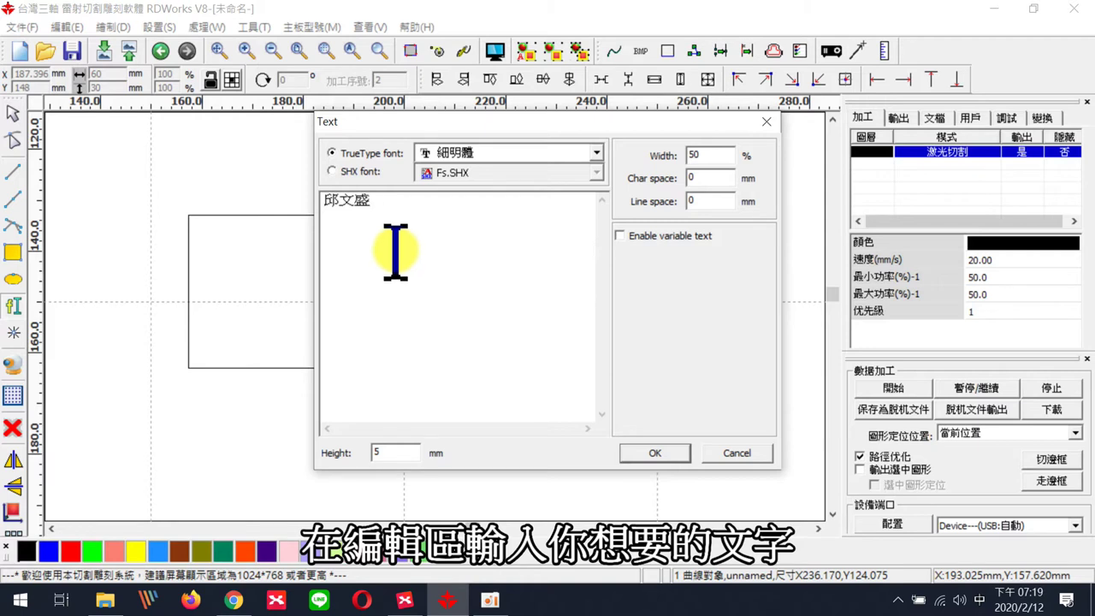
- Set the name's font to 標楷體 and place the text inside the plate
click(596, 154)
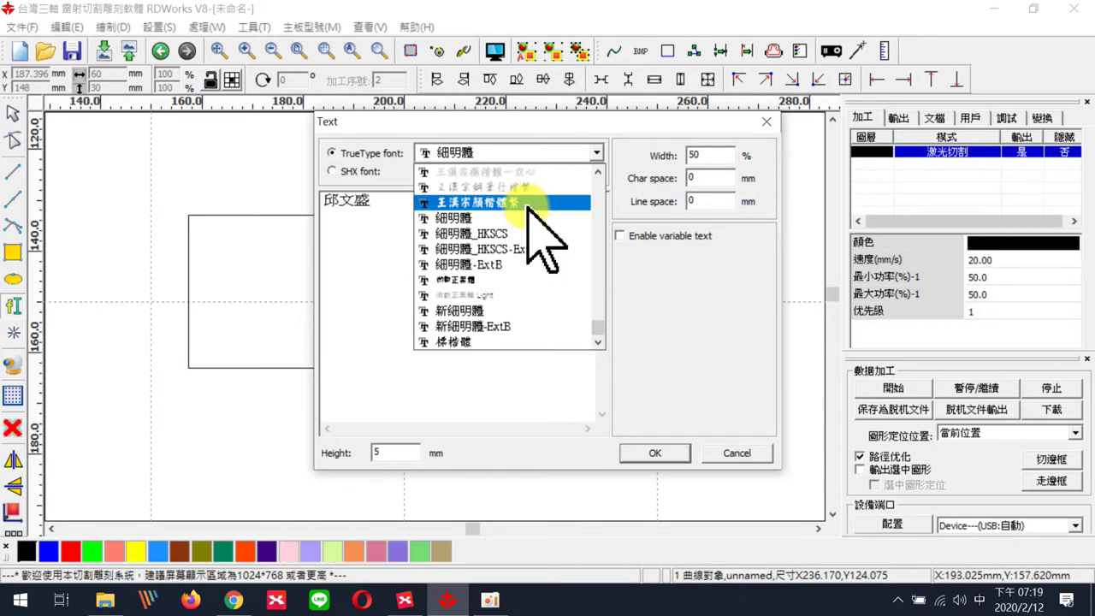
click(499, 377)
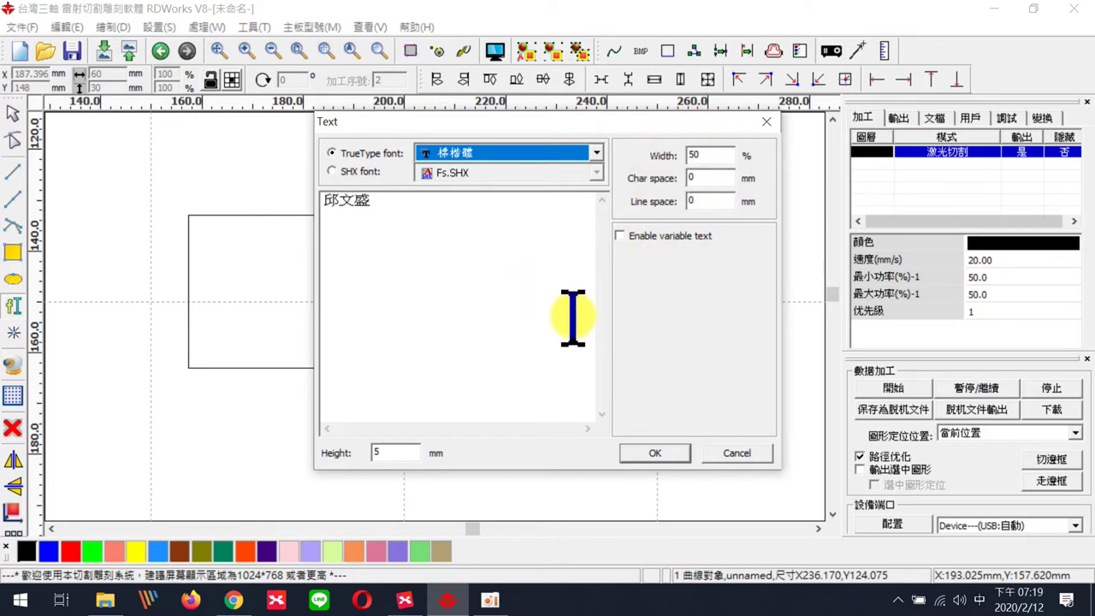
click(655, 454)
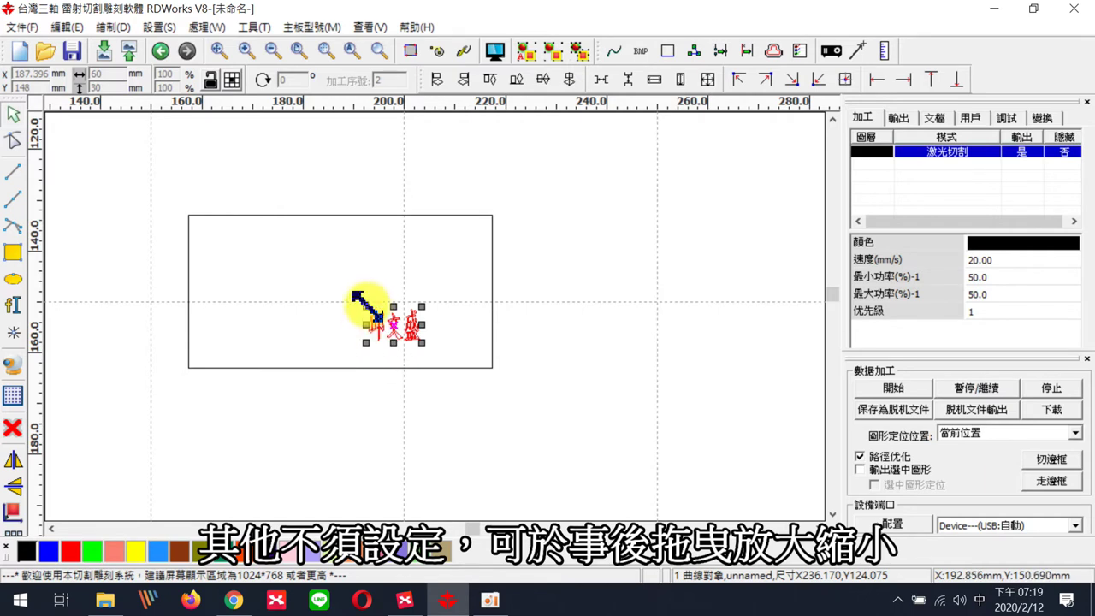
- Enlarge the name to about 55.44 × 19.776 mm so it fills most of the plate
drag(366, 326, 200, 328)
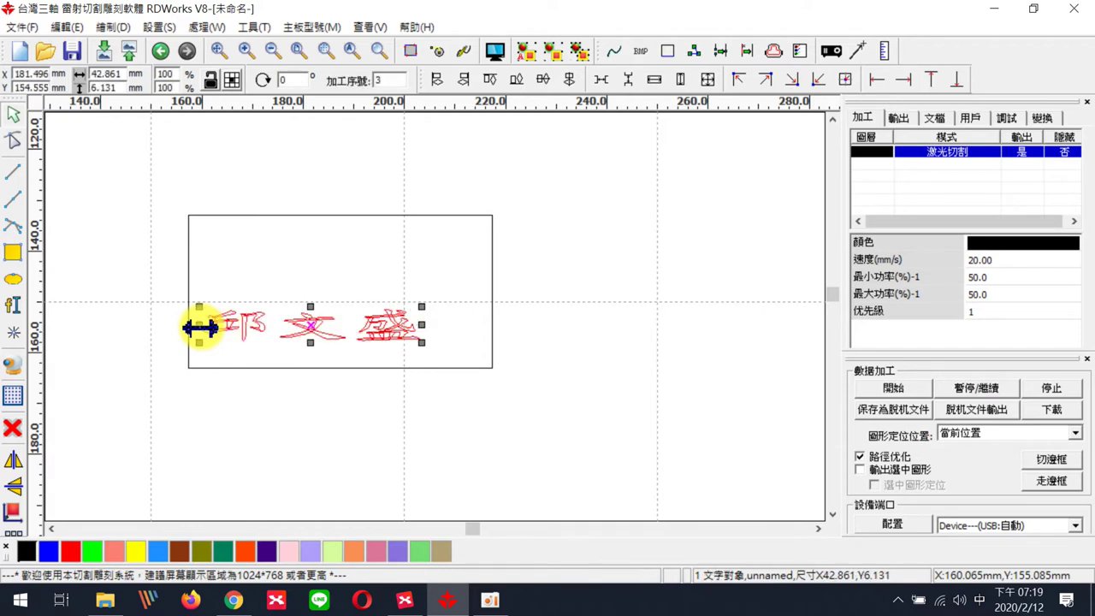
drag(421, 305, 482, 221)
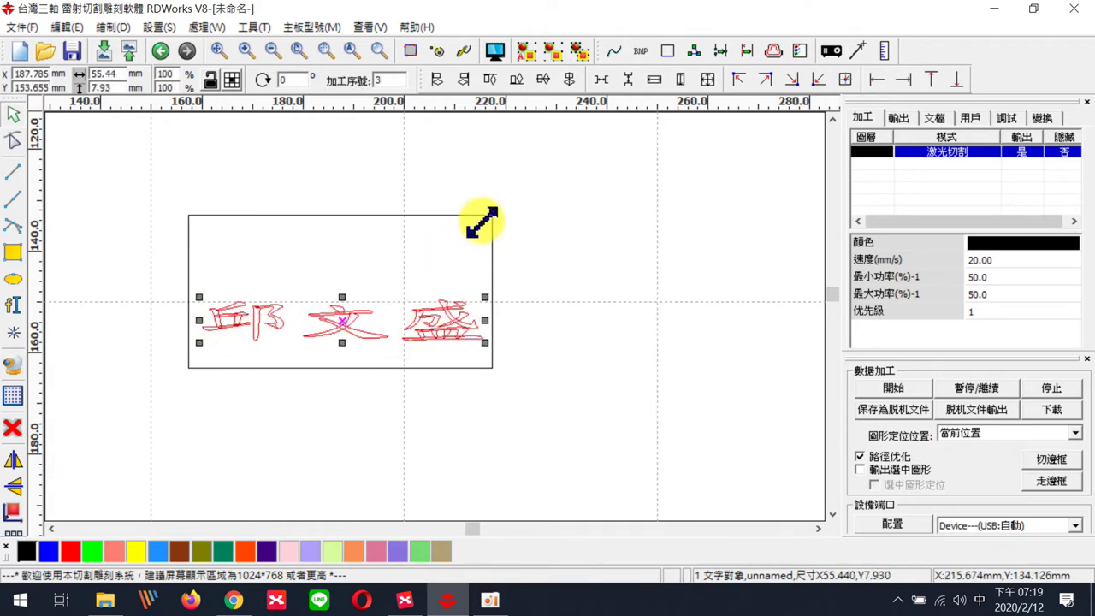
drag(343, 296, 342, 237)
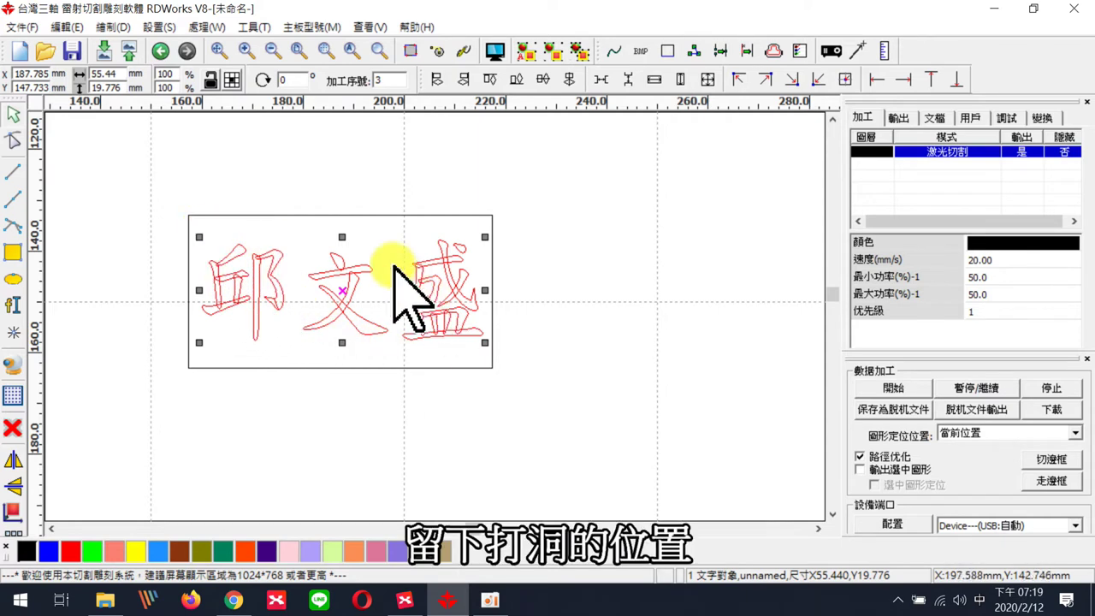
click(505, 400)
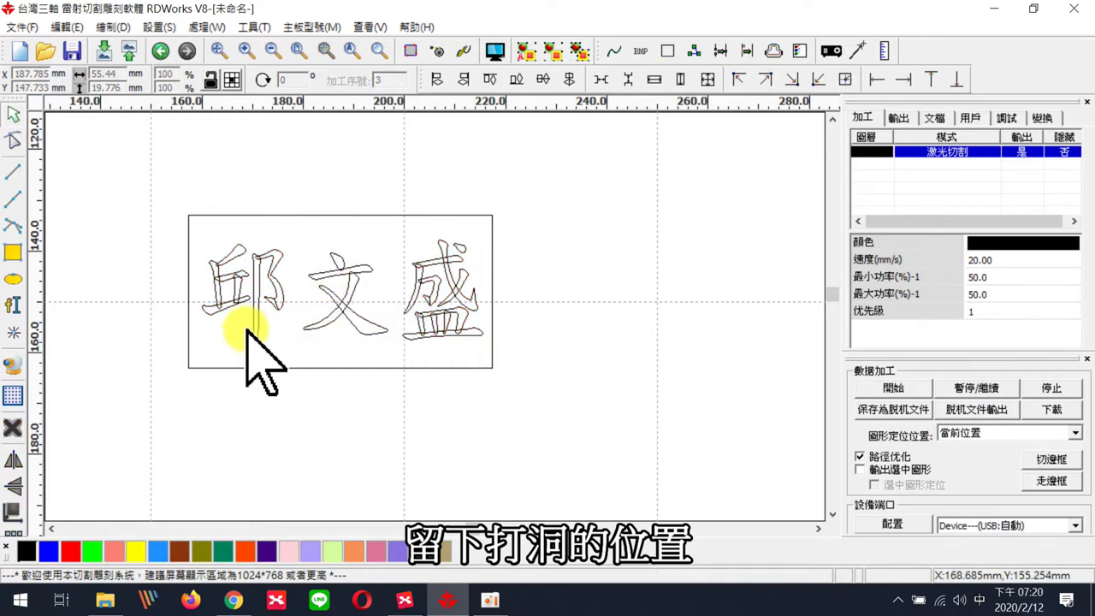
- Reselect the name and nudge it slightly within the plate outline
click(373, 327)
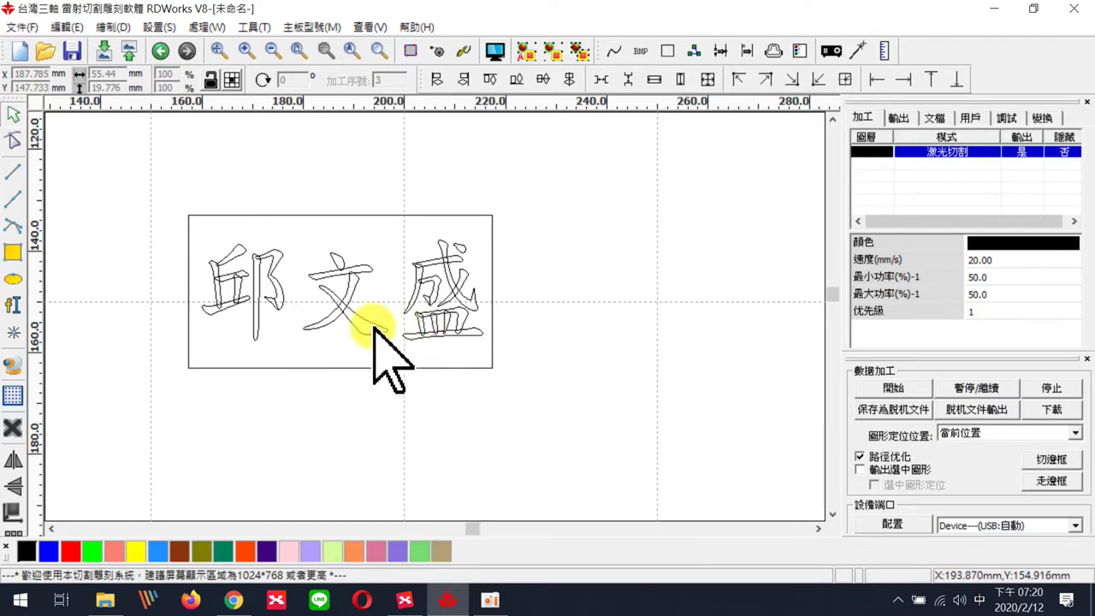
click(373, 327)
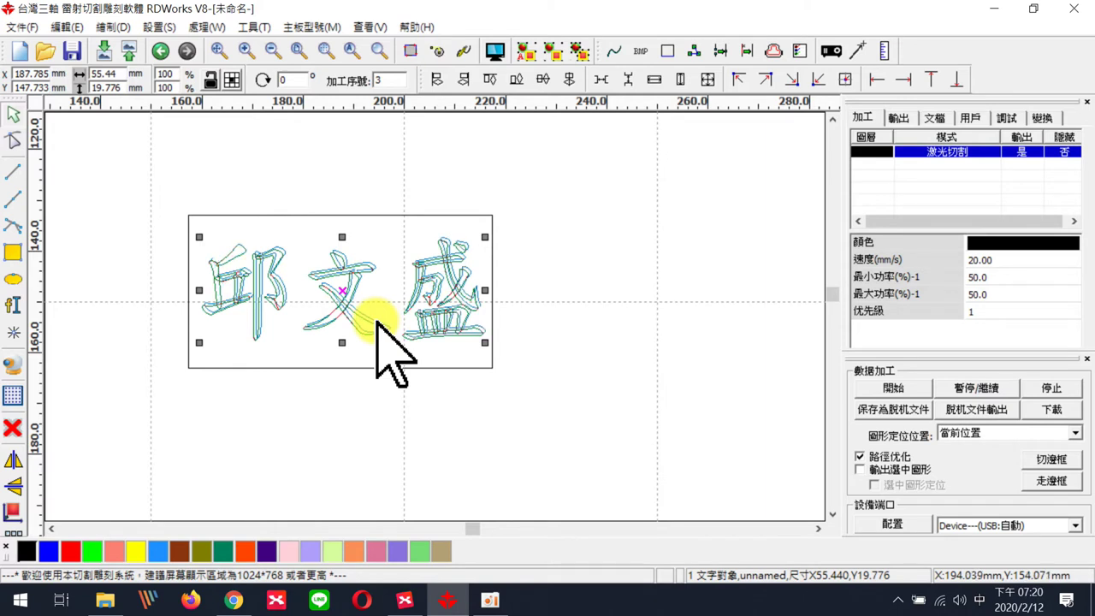
drag(377, 322, 373, 326)
click(611, 256)
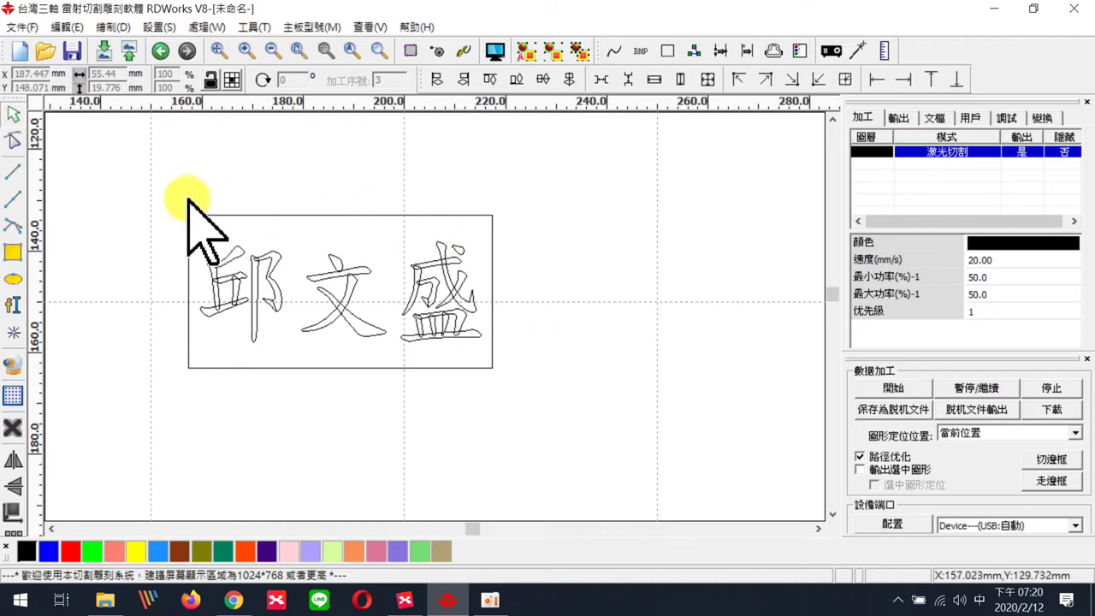
- Select the name and plate outline together and centre-align them horizontally and vertically
drag(319, 304, 575, 414)
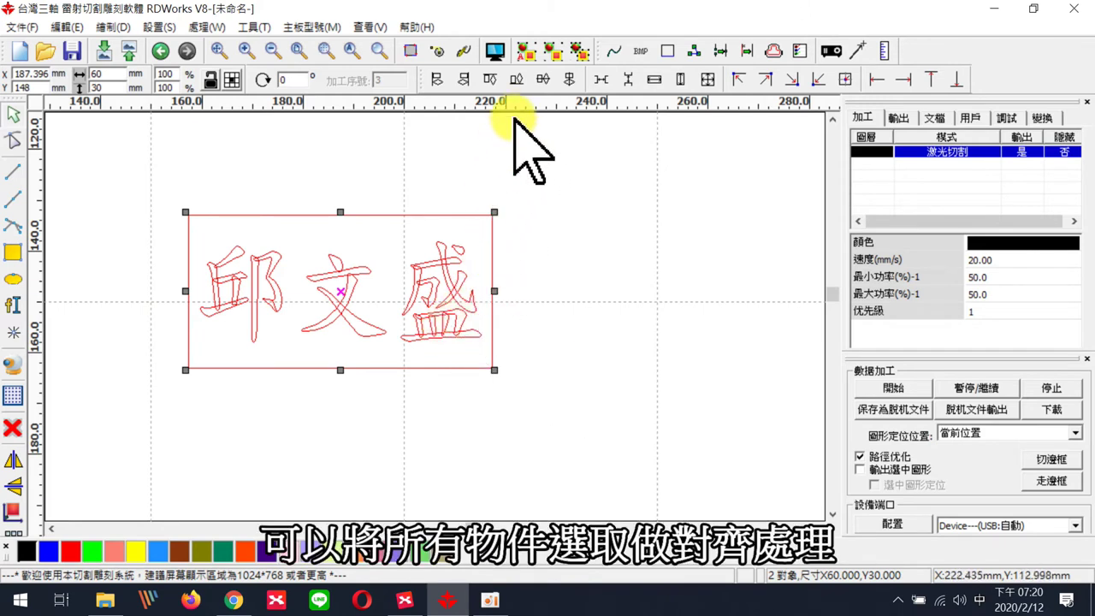
click(542, 81)
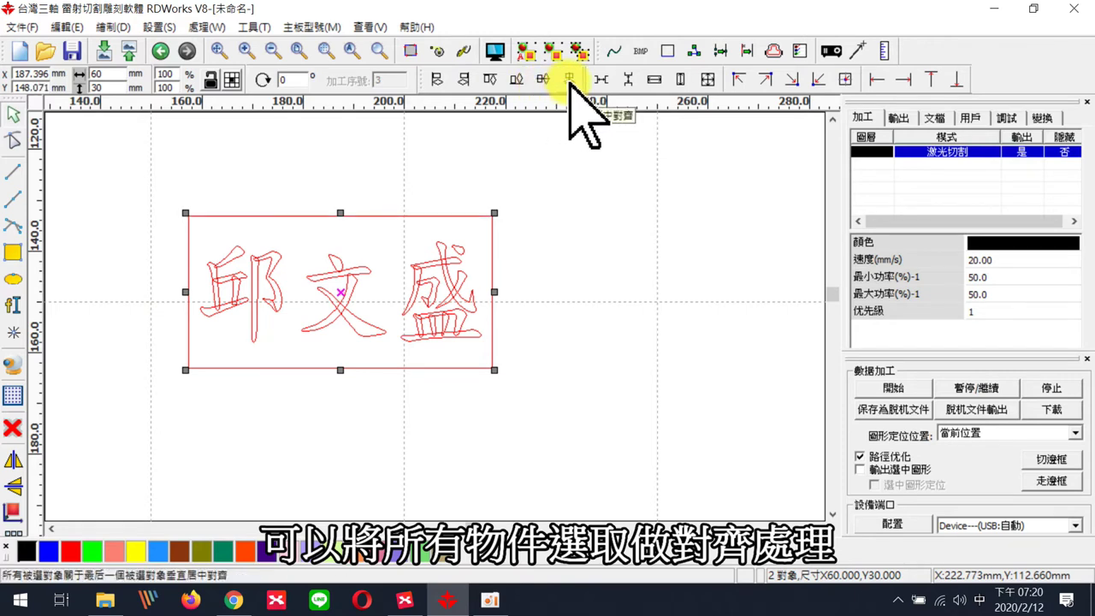
click(569, 79)
click(567, 294)
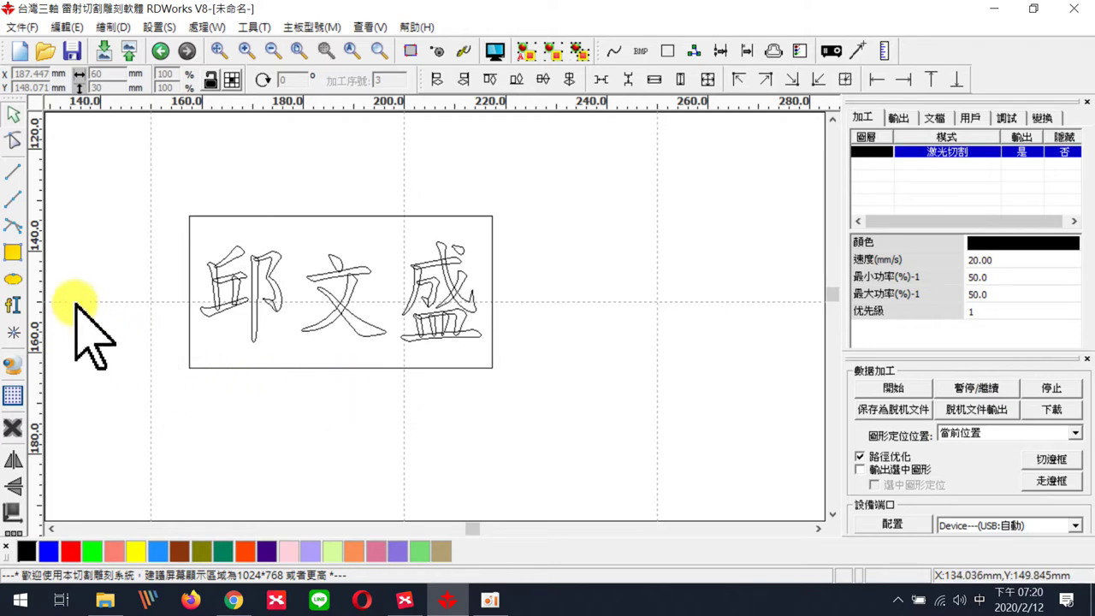
- Draw two trial ellipses right of the plate and a small hole circle at its top-left
click(13, 279)
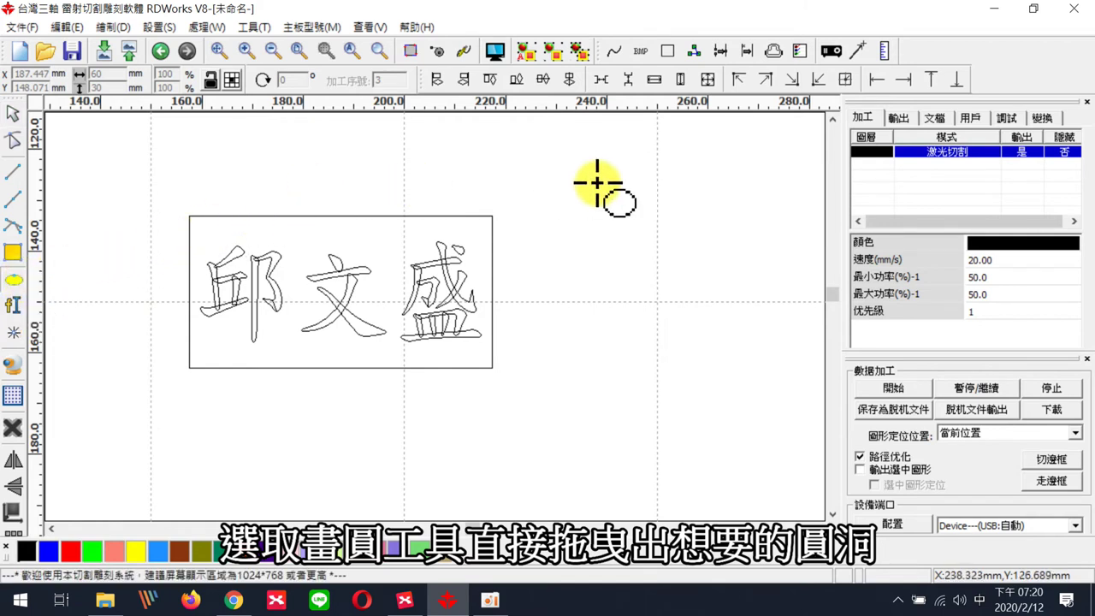
drag(554, 186, 658, 301)
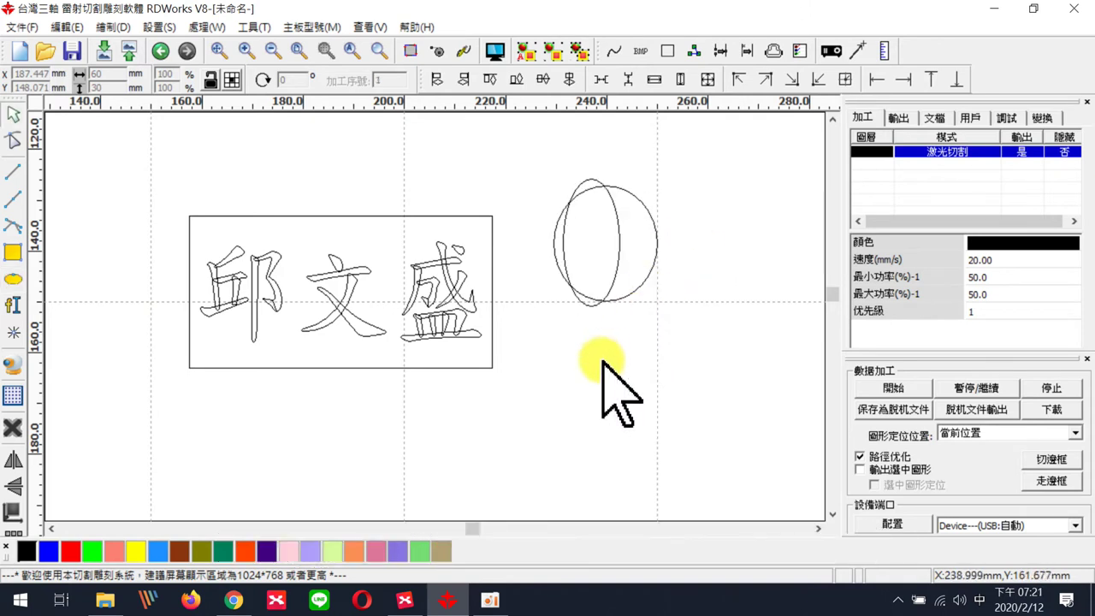
click(13, 280)
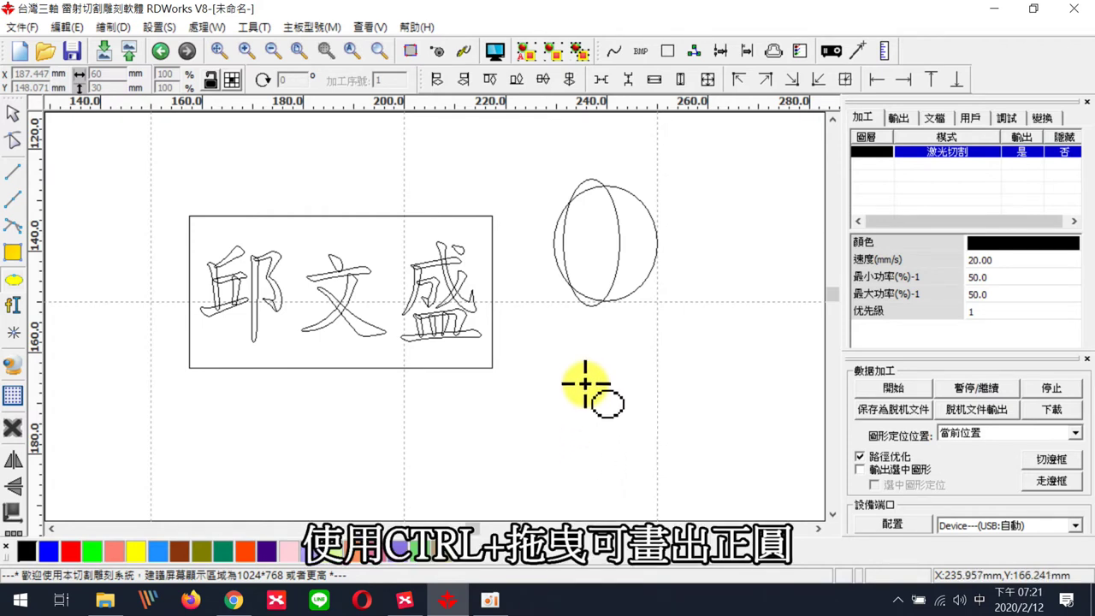
ctrl+drag(559, 340, 663, 464)
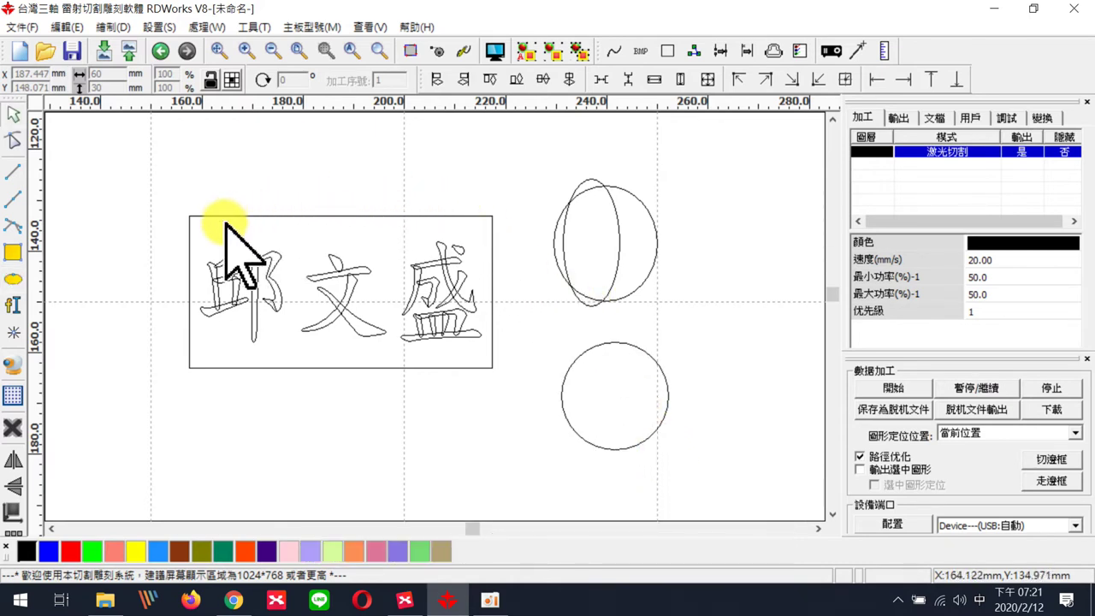
click(19, 277)
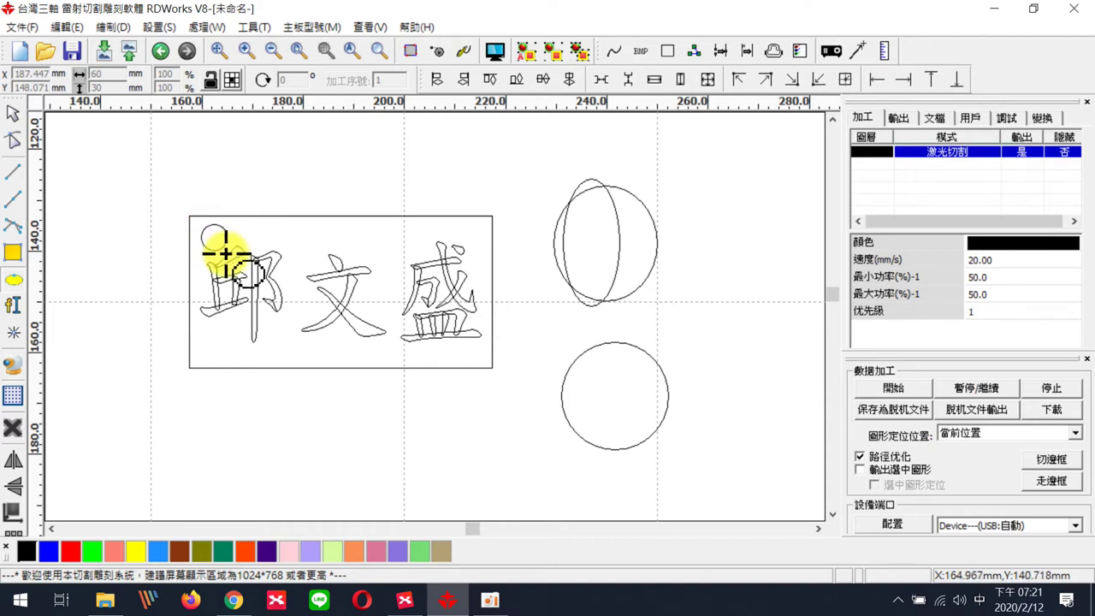
key(Escape)
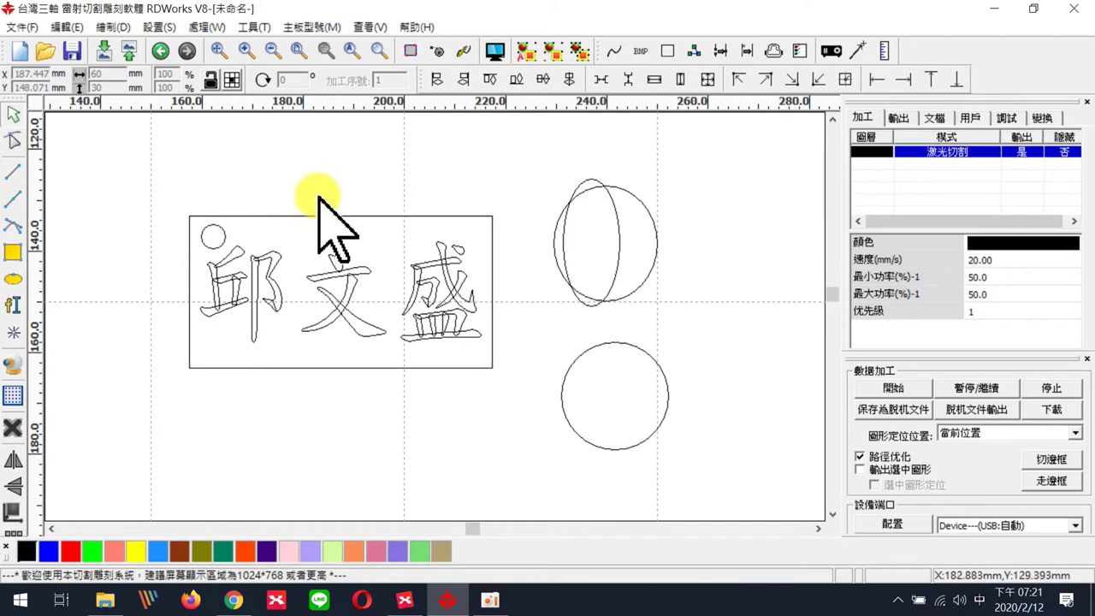
- Resize the hole circle to 3 × 3 mm
click(222, 230)
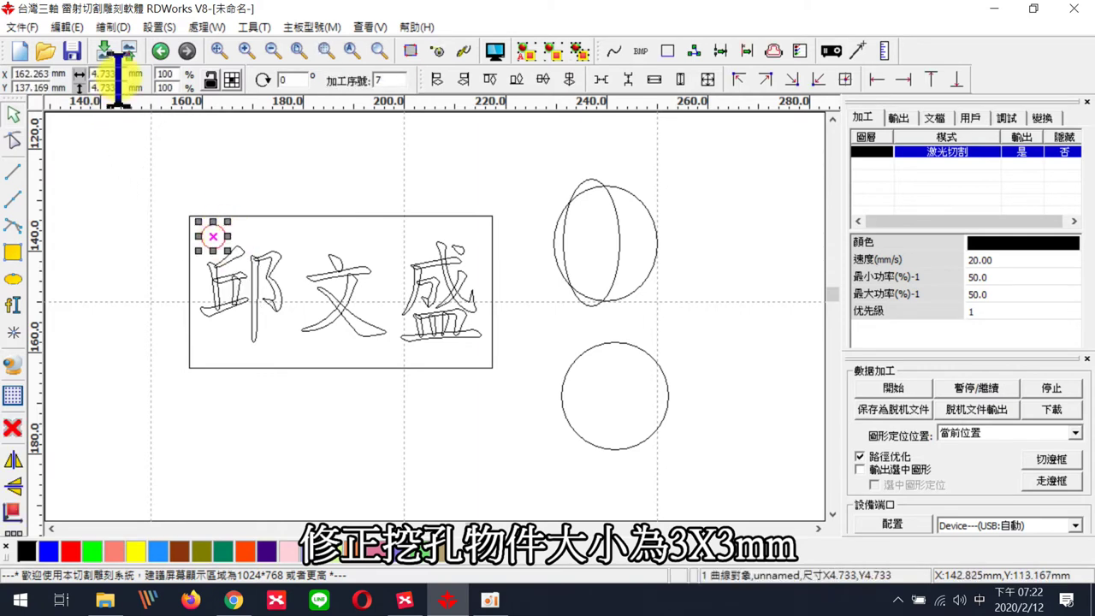
drag(117, 75, 73, 74)
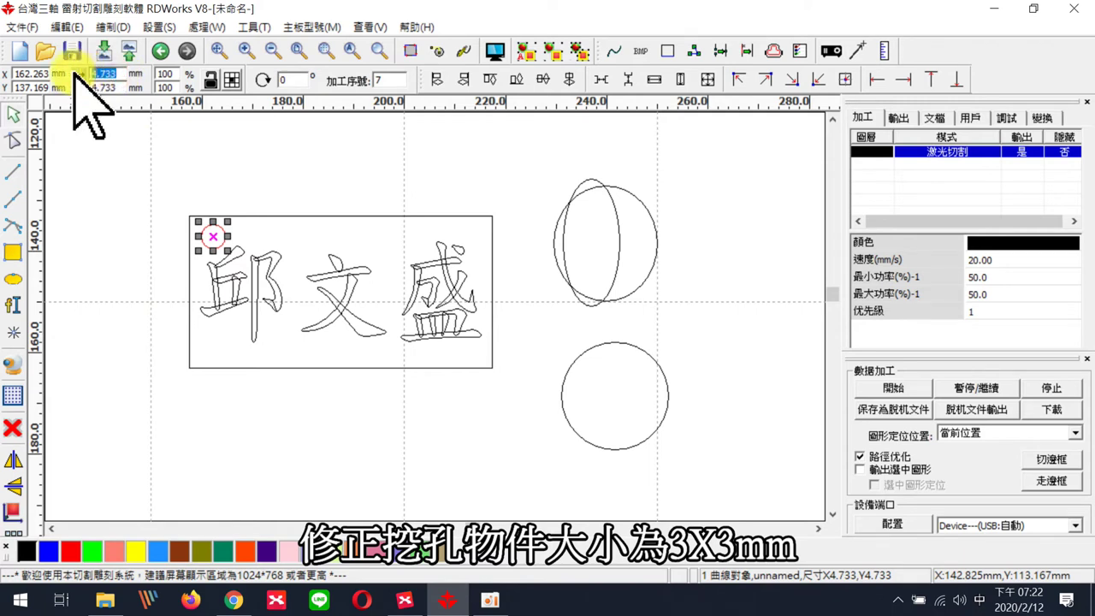
key(shift)
text(3)
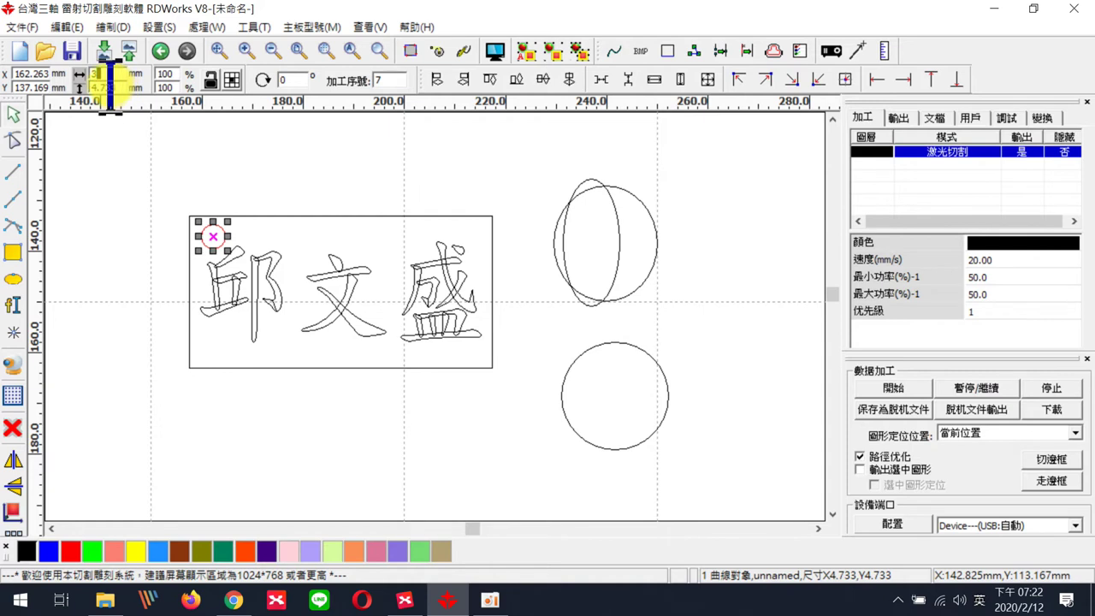
drag(117, 87, 65, 85)
text(3)
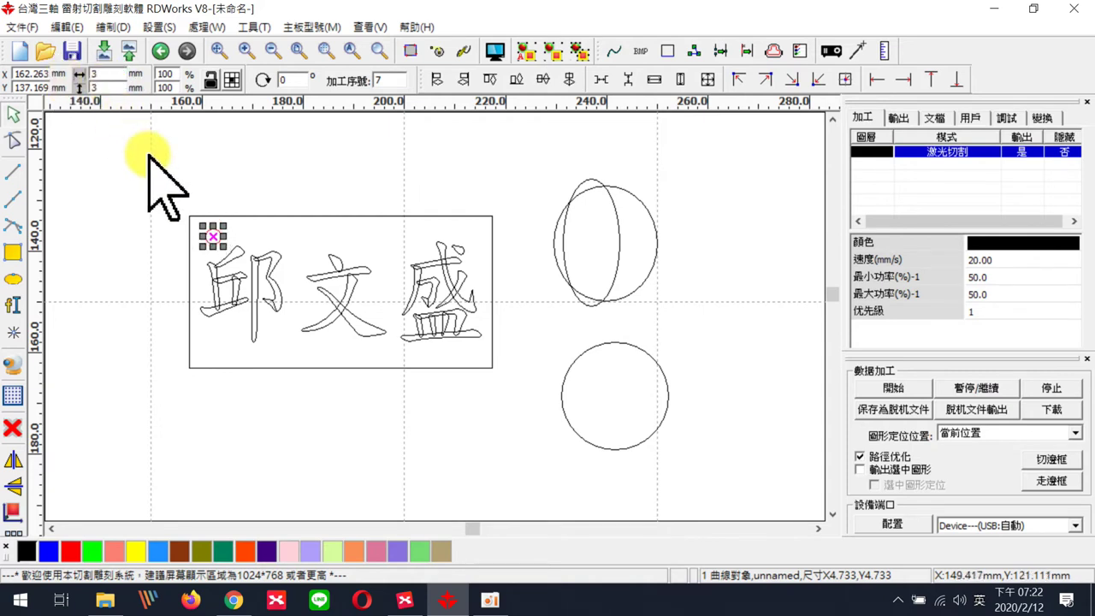
click(184, 206)
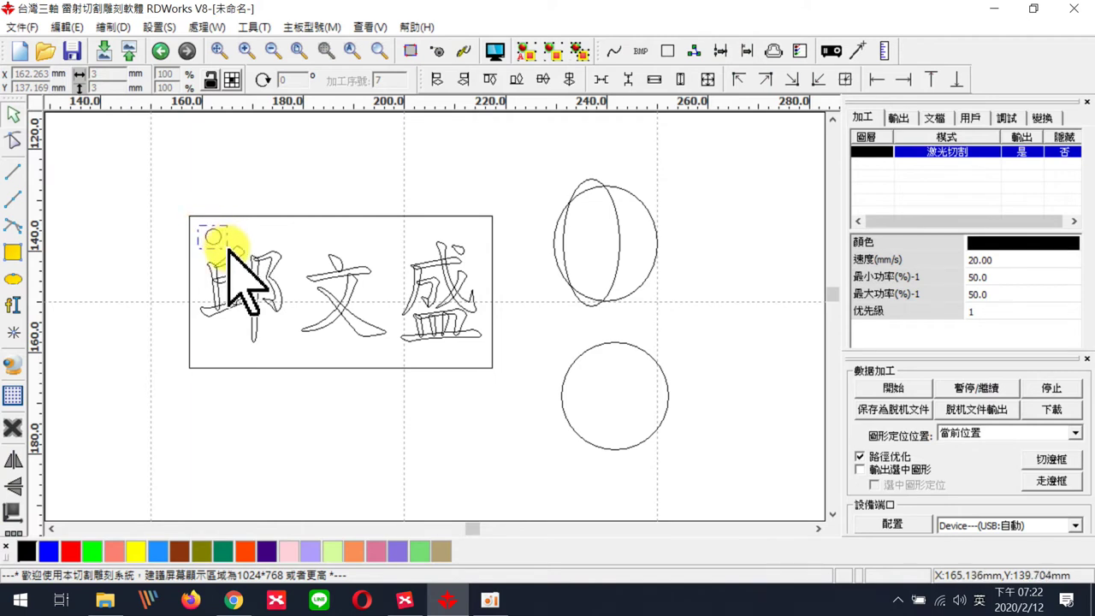
- Move the 3 mm hole circle slightly left toward the plate edge
click(216, 238)
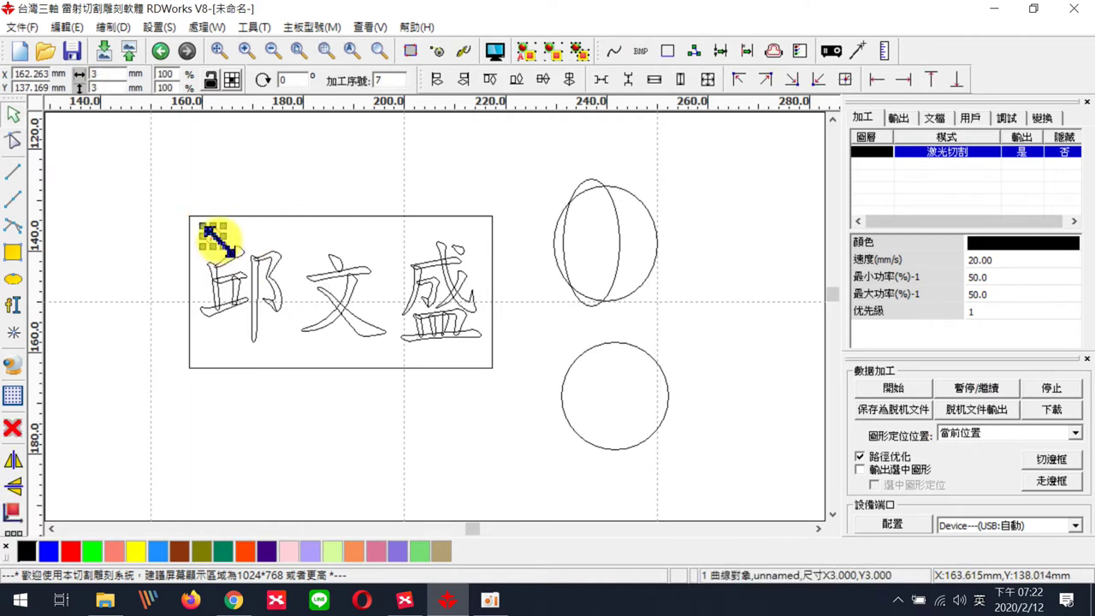
scroll(201, 227, up, 5)
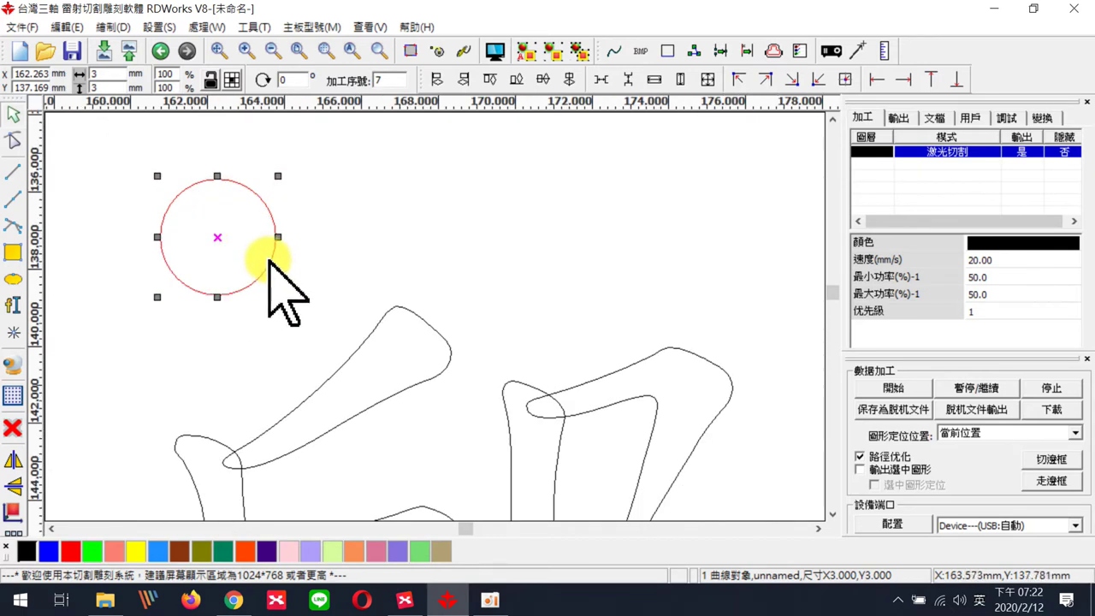
drag(269, 263, 249, 299)
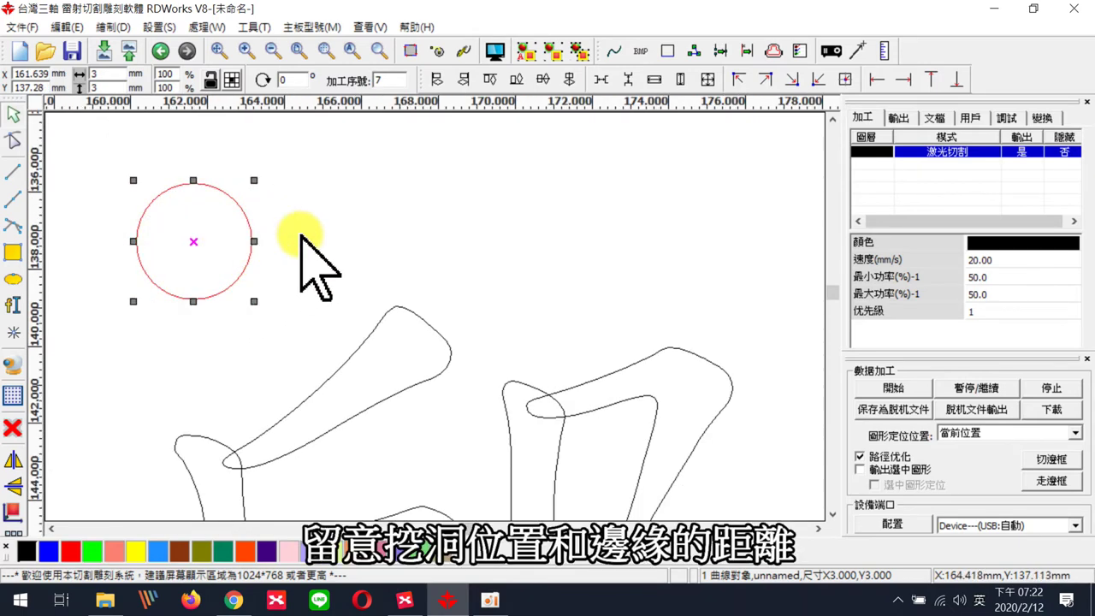
scroll(305, 256, down, 5)
click(334, 178)
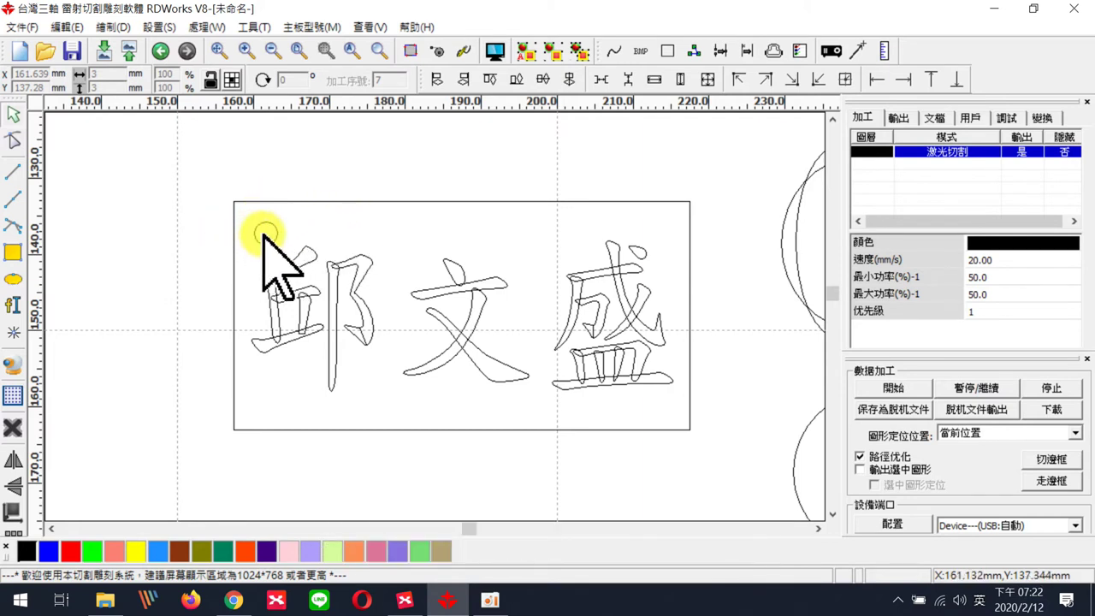
- Measure the gap between the plate edge and the hole circle
click(353, 175)
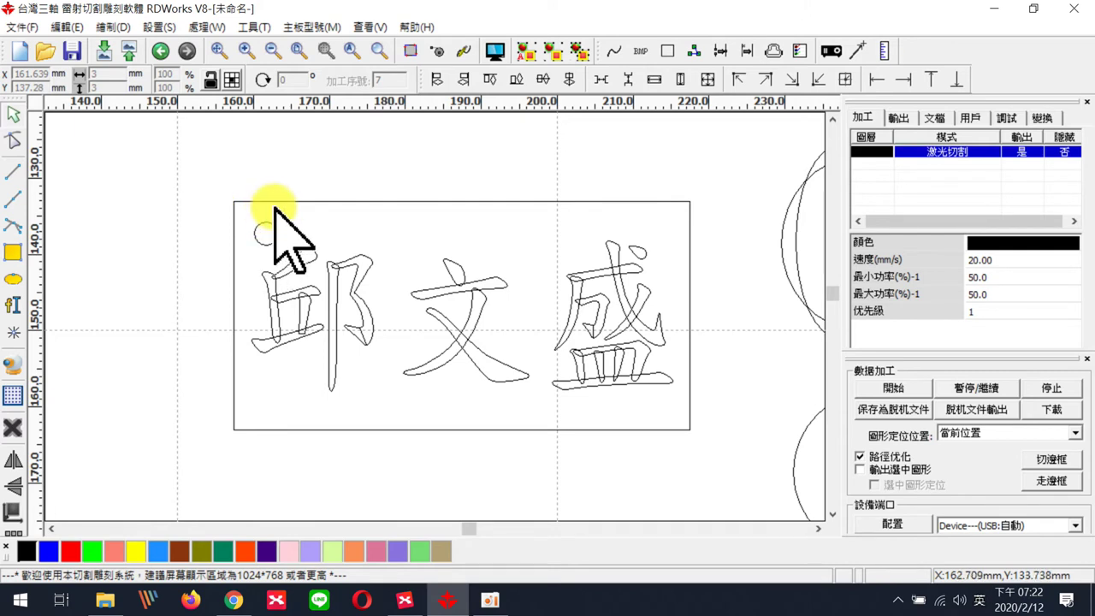
click(890, 51)
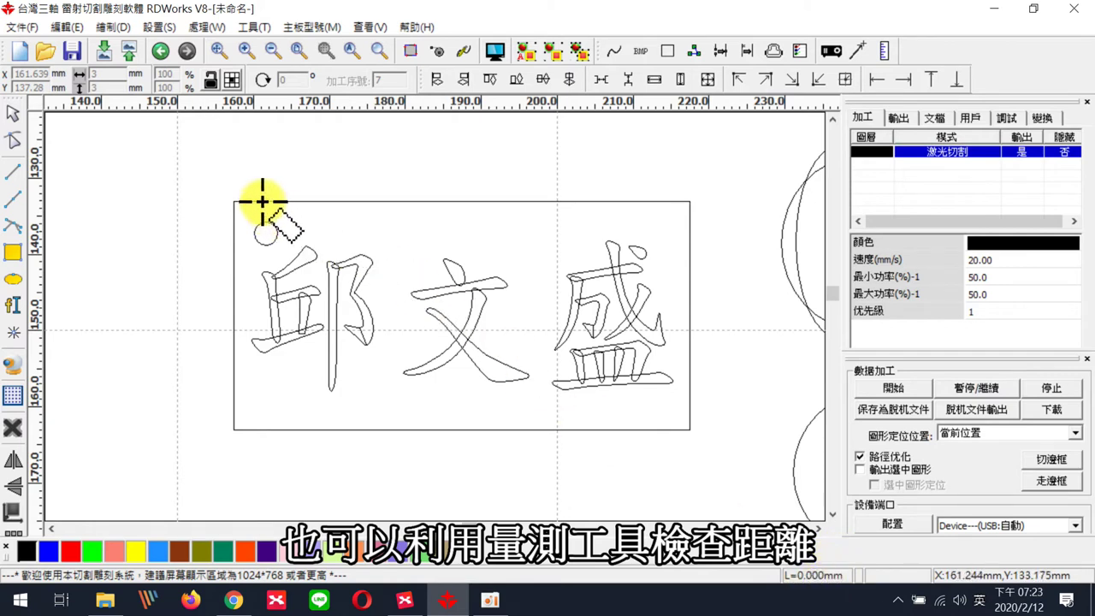
drag(262, 202, 266, 223)
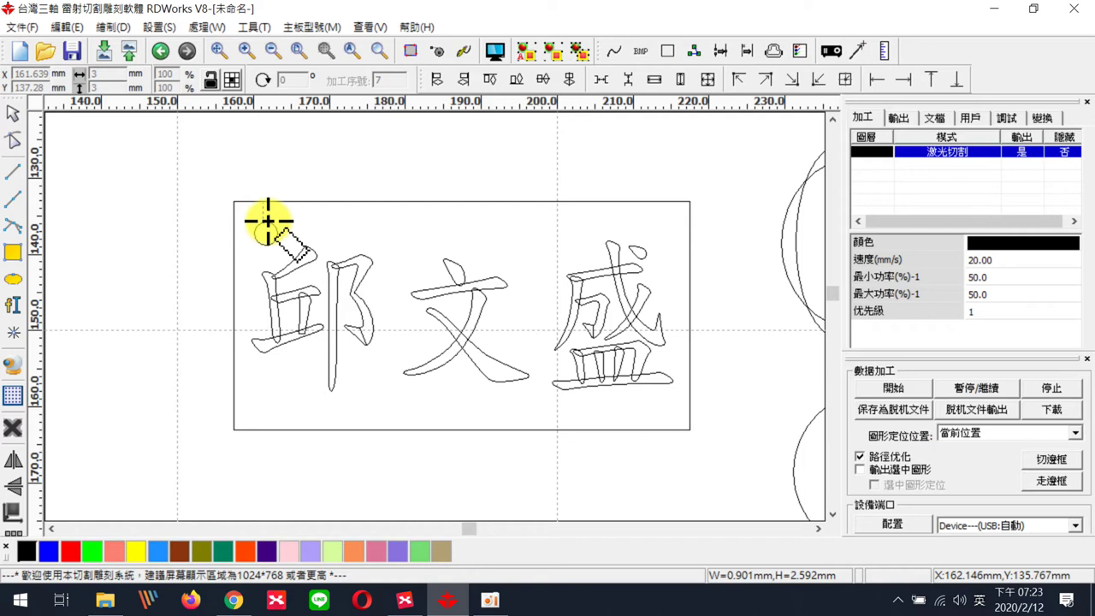
key(Escape)
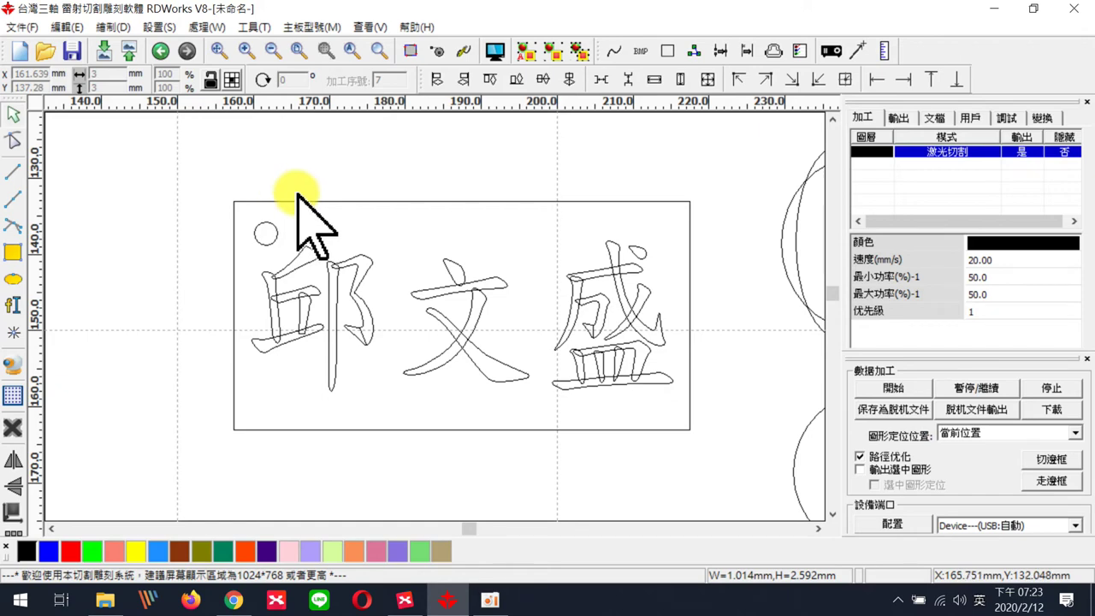
- Delete the two trial ellipses beside the plate
scroll(660, 208, down, 3)
drag(642, 163, 739, 360)
key(Delete)
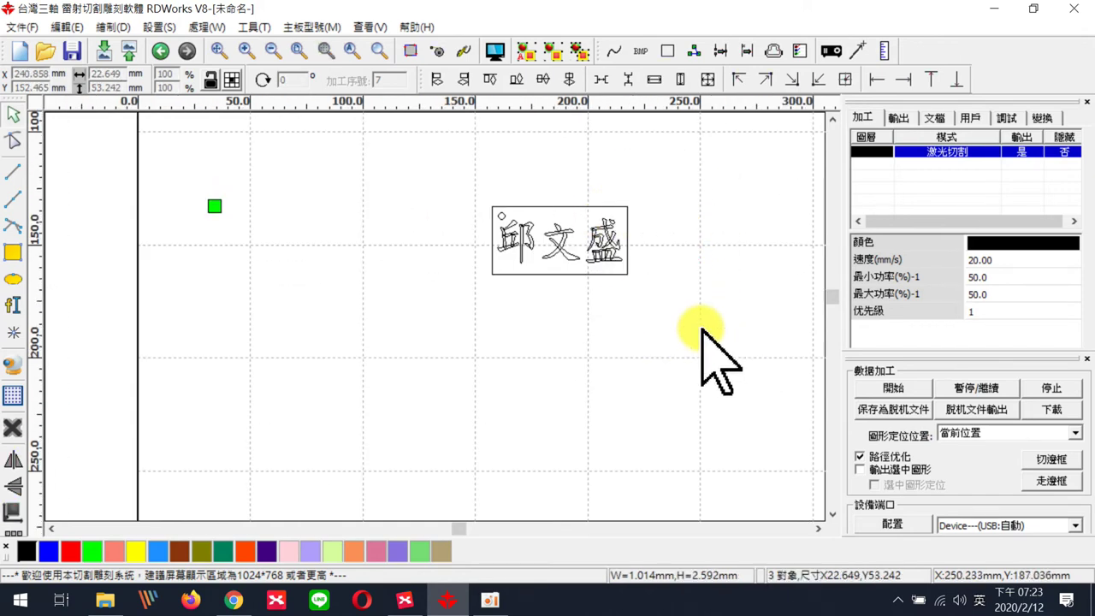
- Zoom and pan over the finished 60 × 30 mm name-plate layout, then switch to XMind
scroll(591, 248, up, 3)
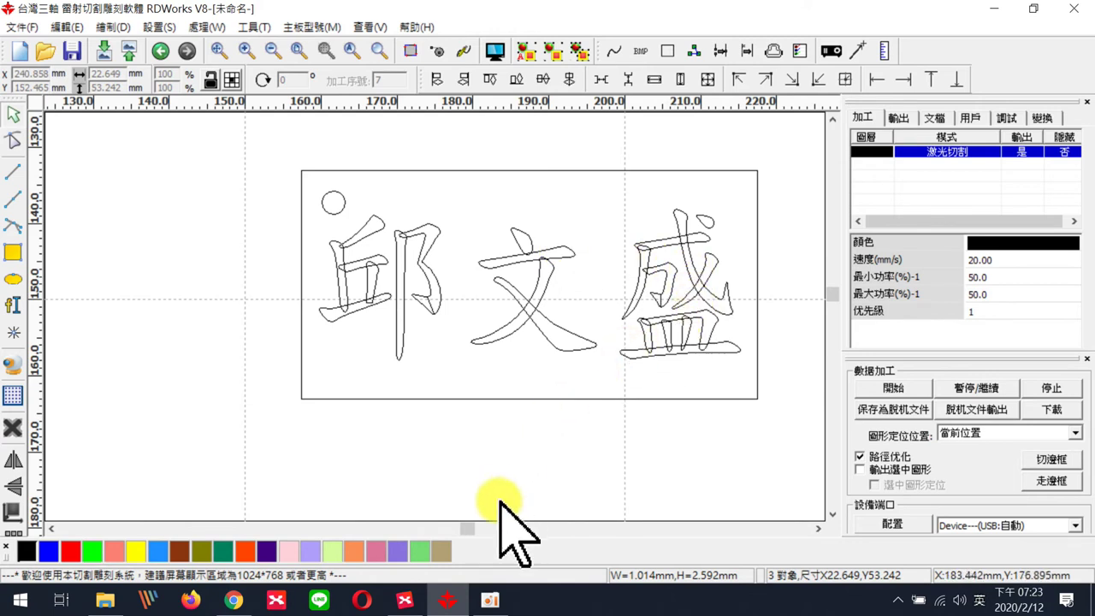
drag(468, 529, 467, 528)
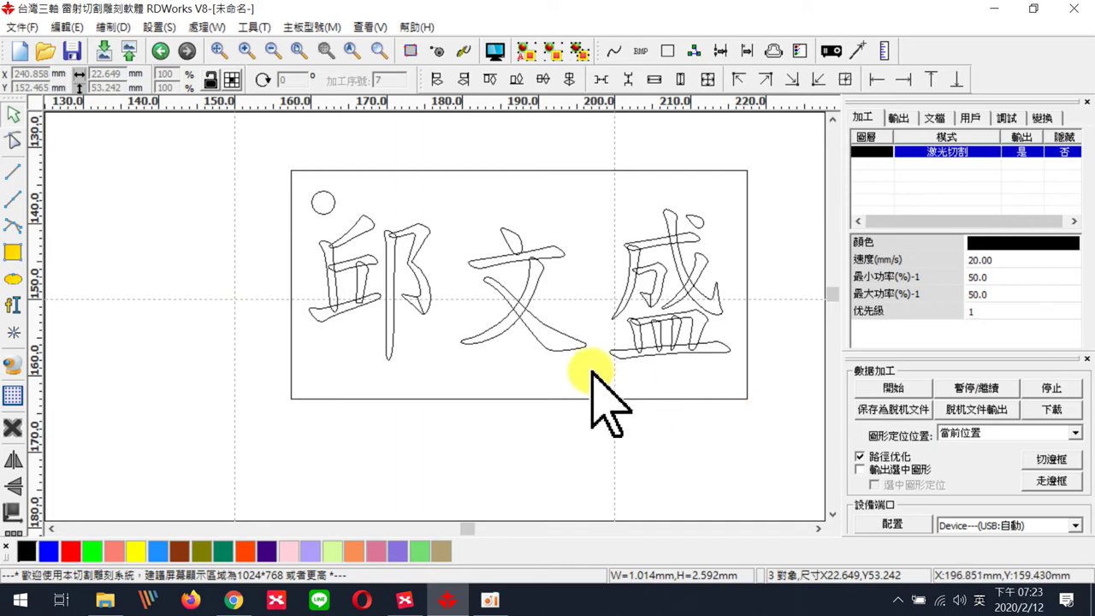
scroll(681, 278, down, 3)
scroll(684, 282, down, 1)
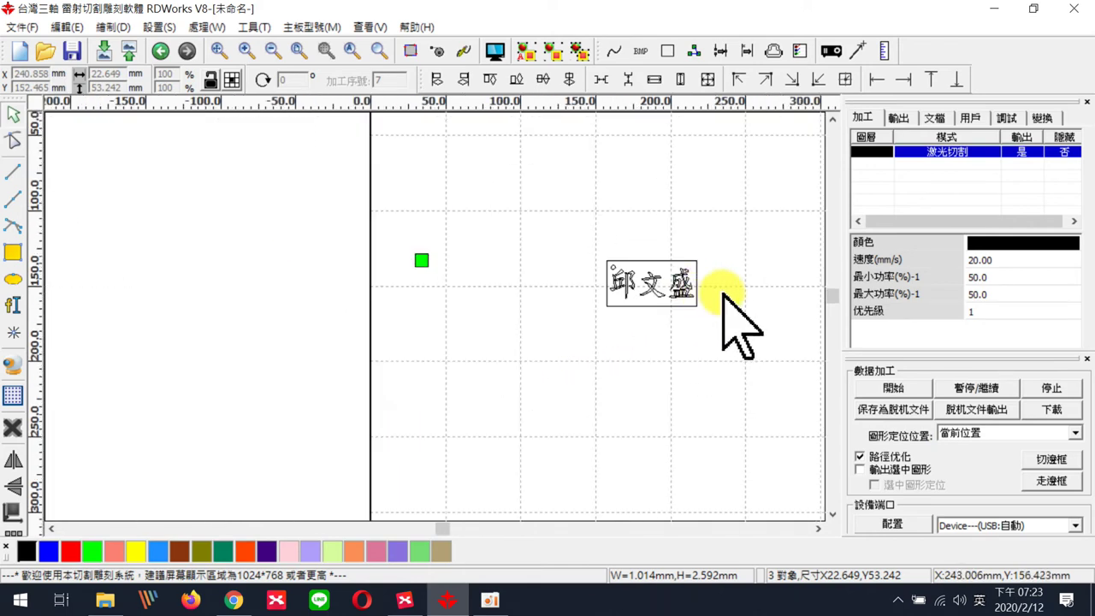
scroll(802, 341, down, 1)
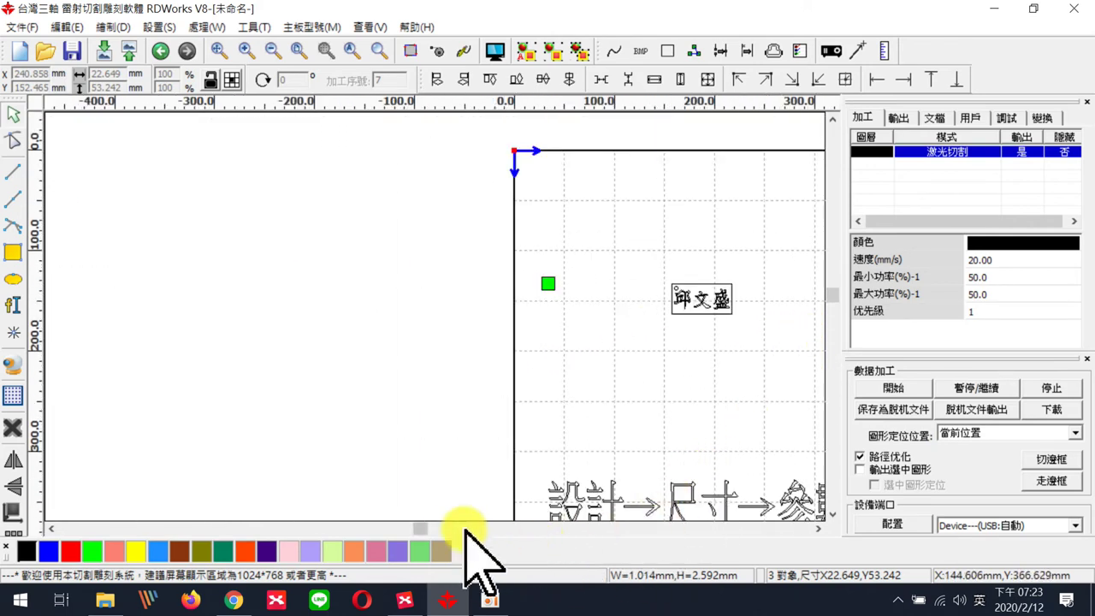
drag(422, 528, 482, 528)
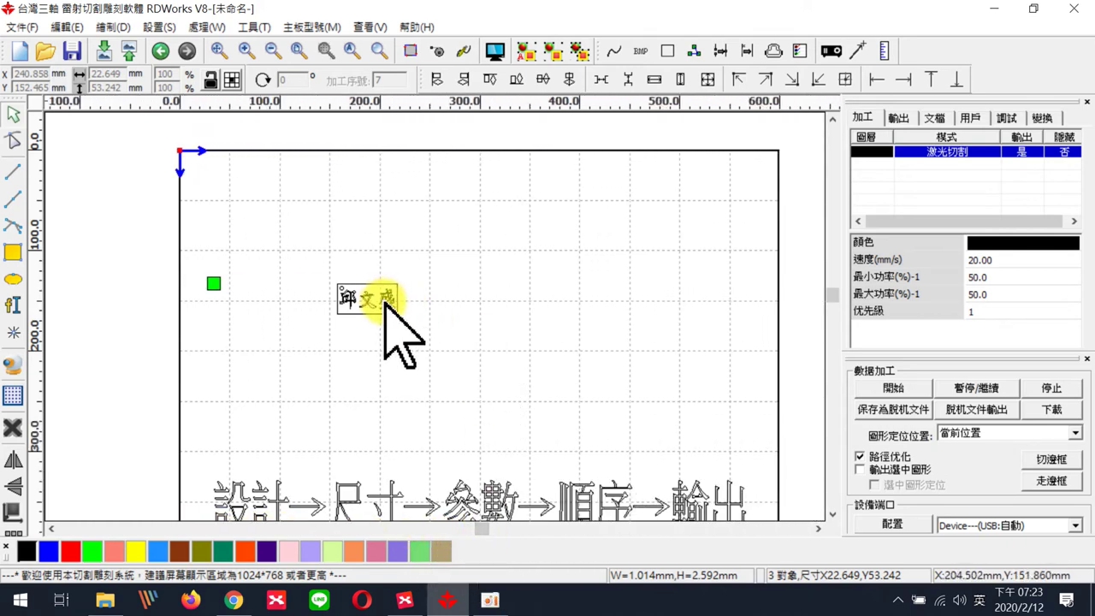
scroll(384, 301, up, 5)
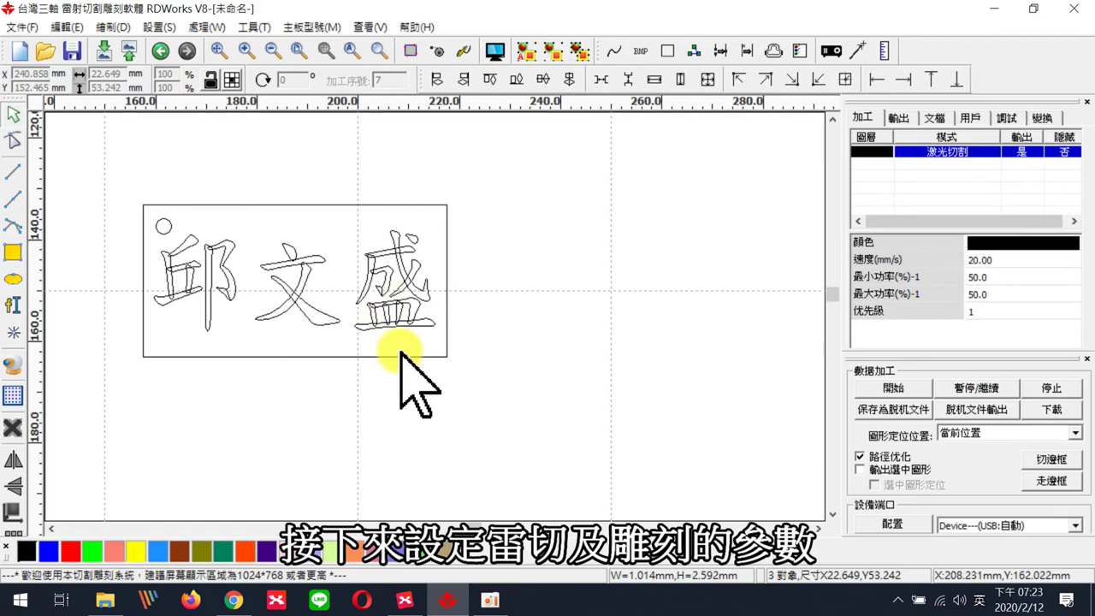
click(404, 600)
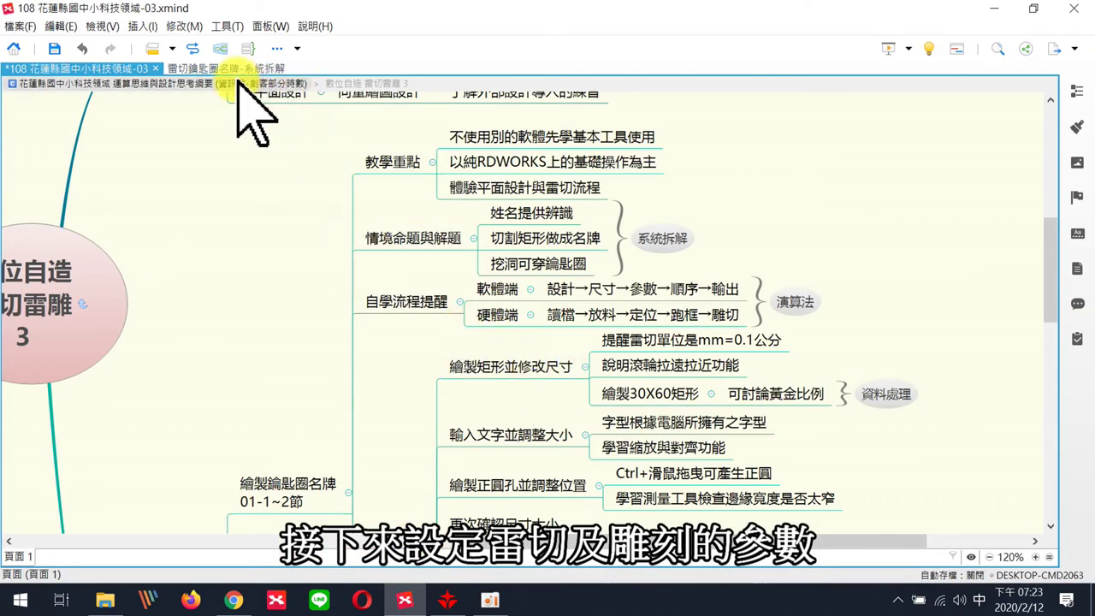
- View the 雷切鑰匙圈名牌-系統拆解 breakdown map, then go back to RDWorks
click(229, 70)
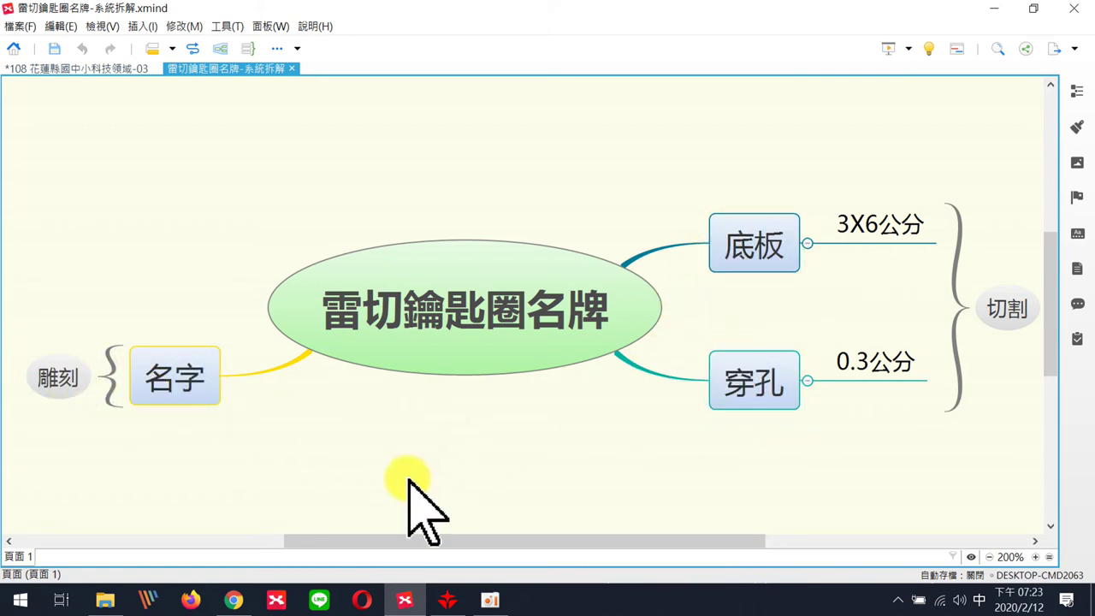
click(448, 600)
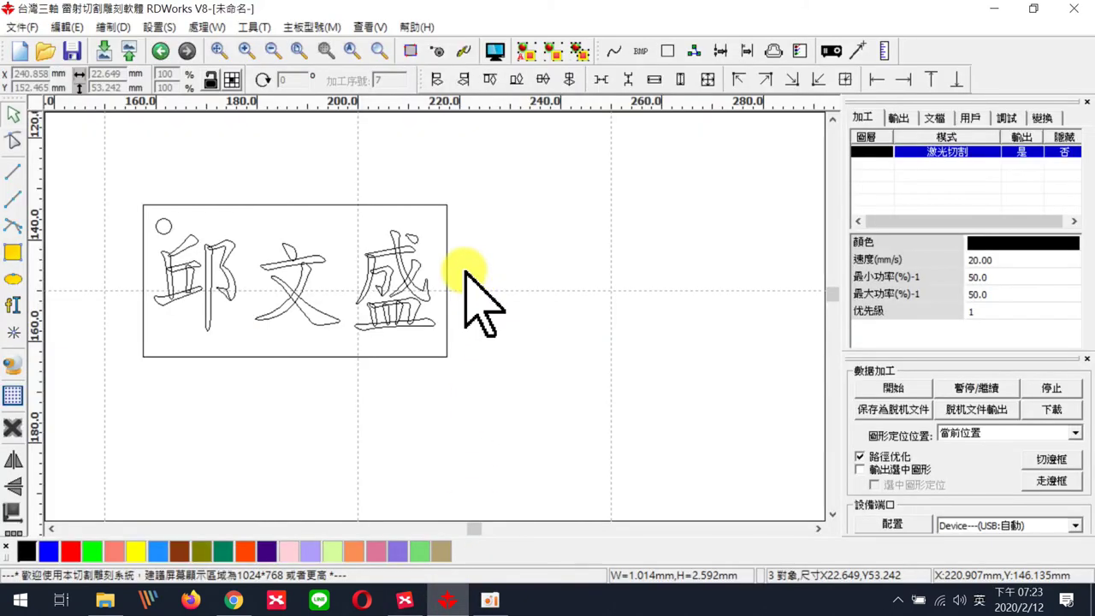
click(219, 253)
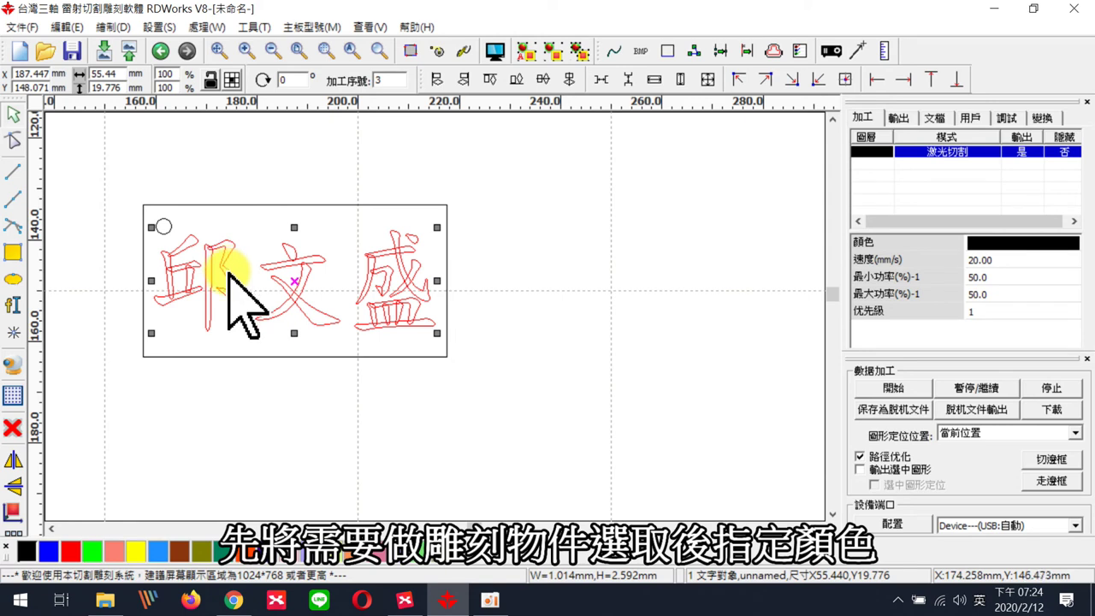
click(93, 552)
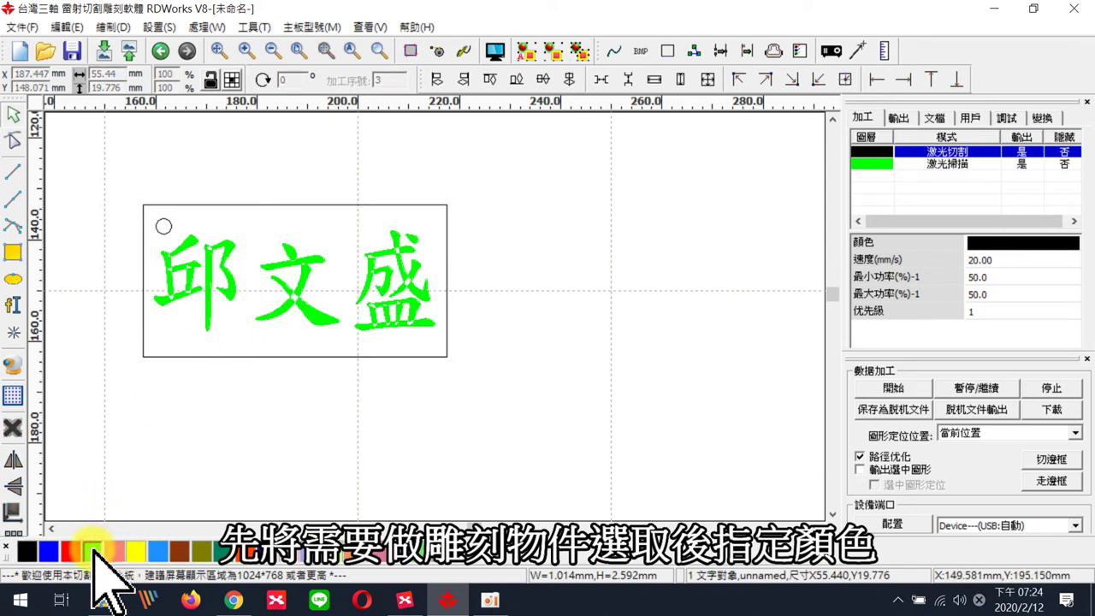
click(220, 250)
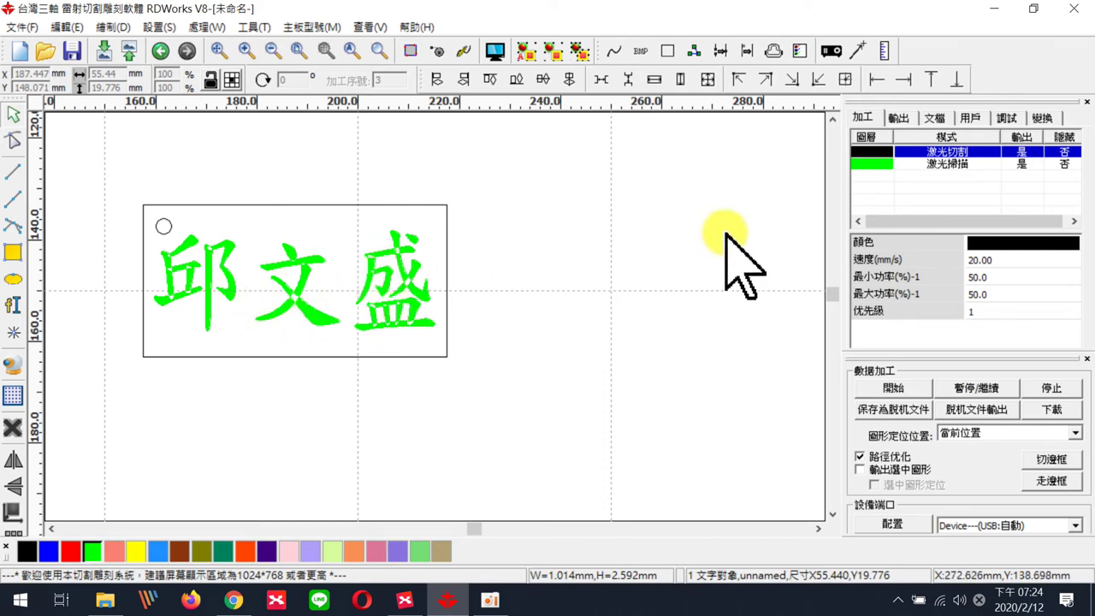
double_click(890, 163)
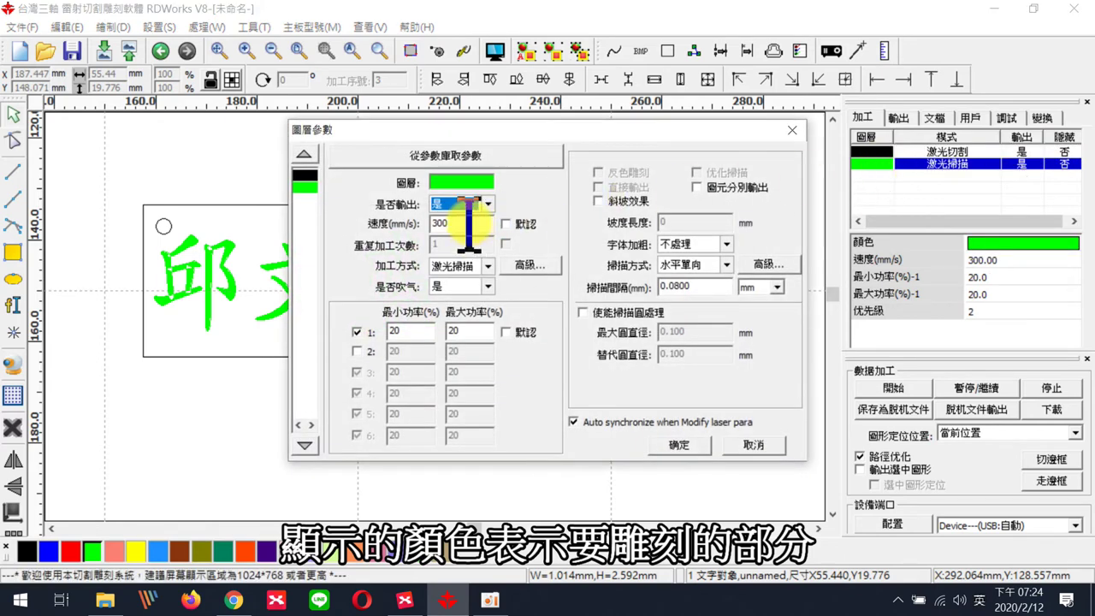
click(485, 266)
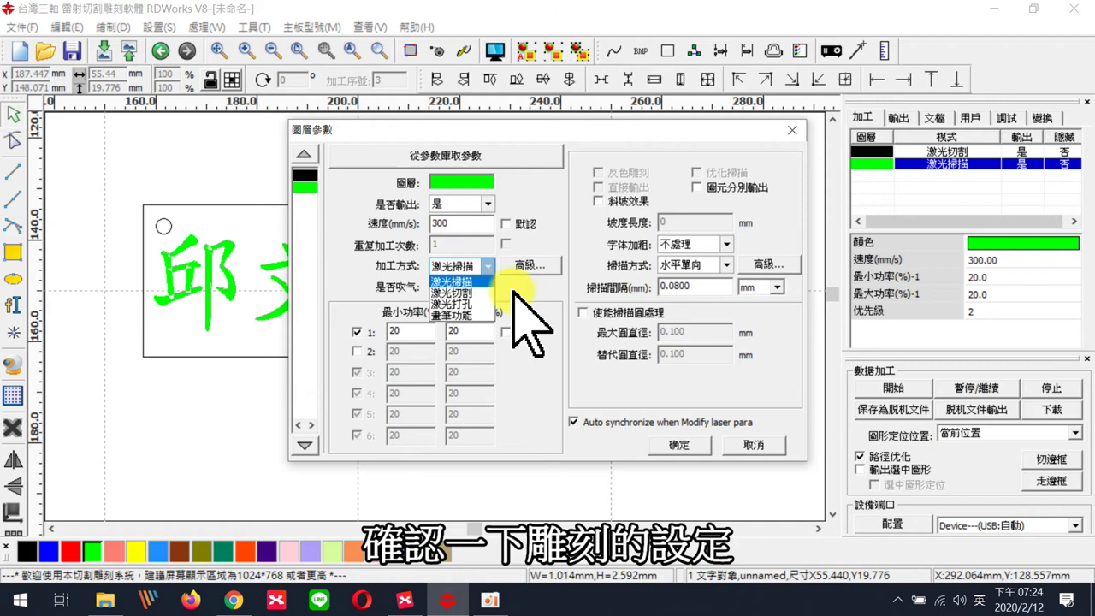
click(475, 283)
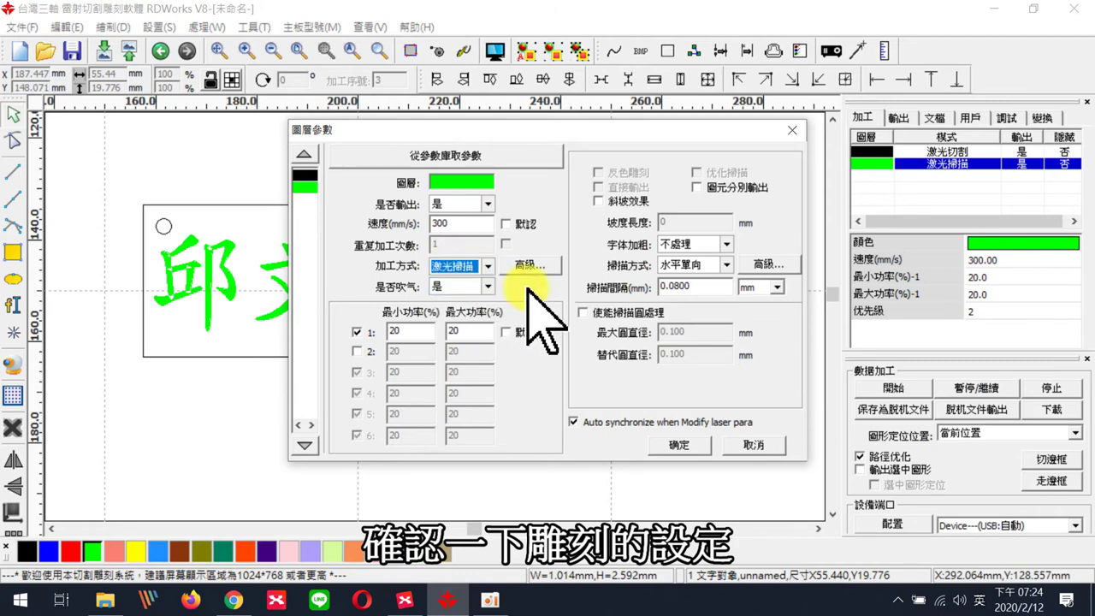
click(680, 445)
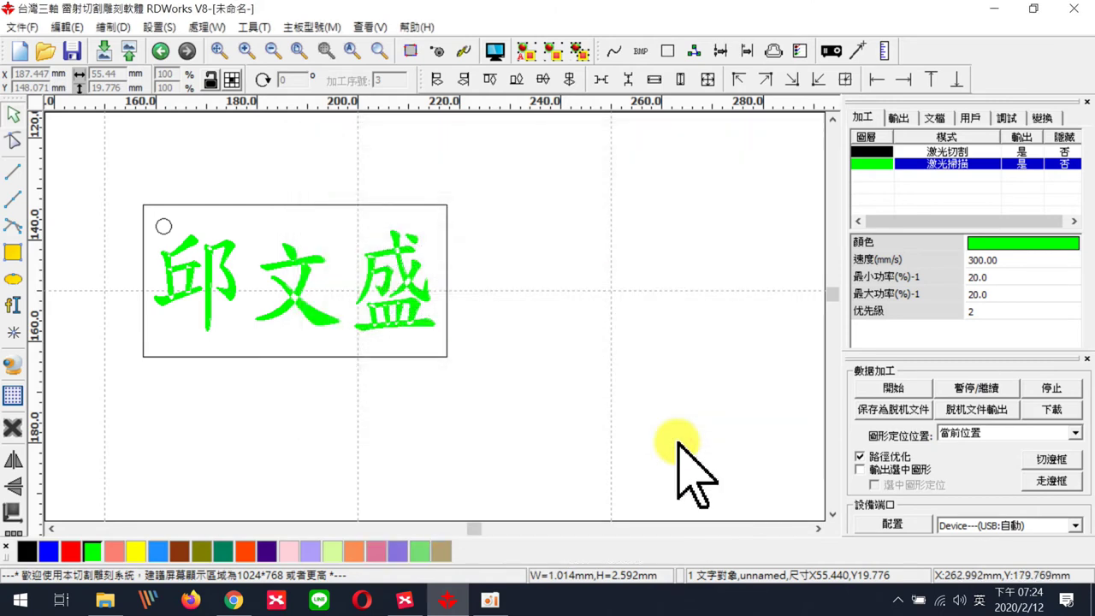
click(164, 227)
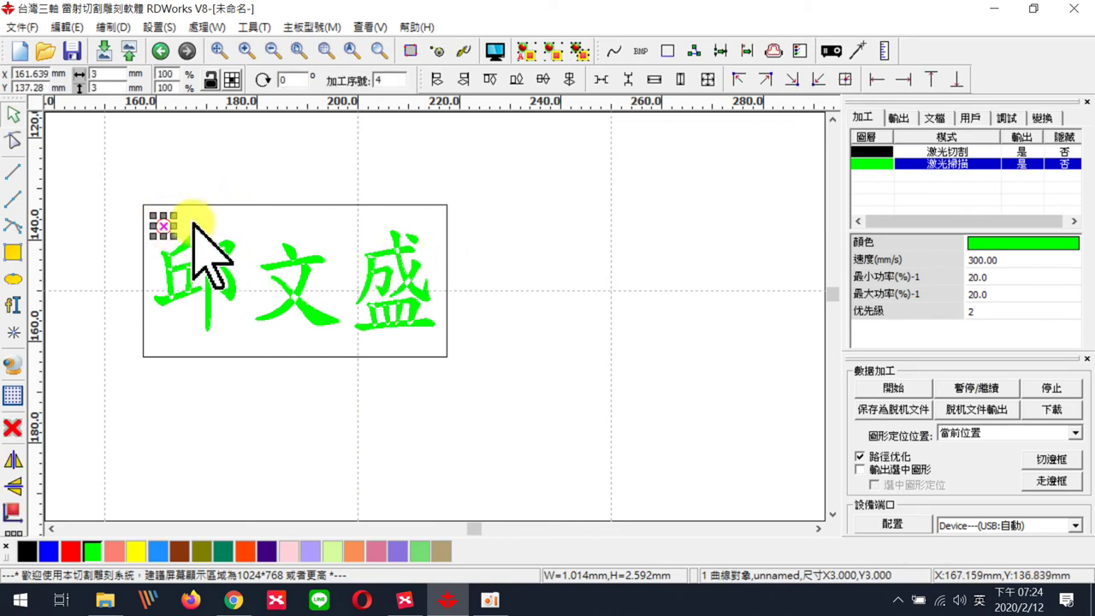
- Move the keyring hole and rectangular plate outline onto the black 激光切割 layer
click(28, 552)
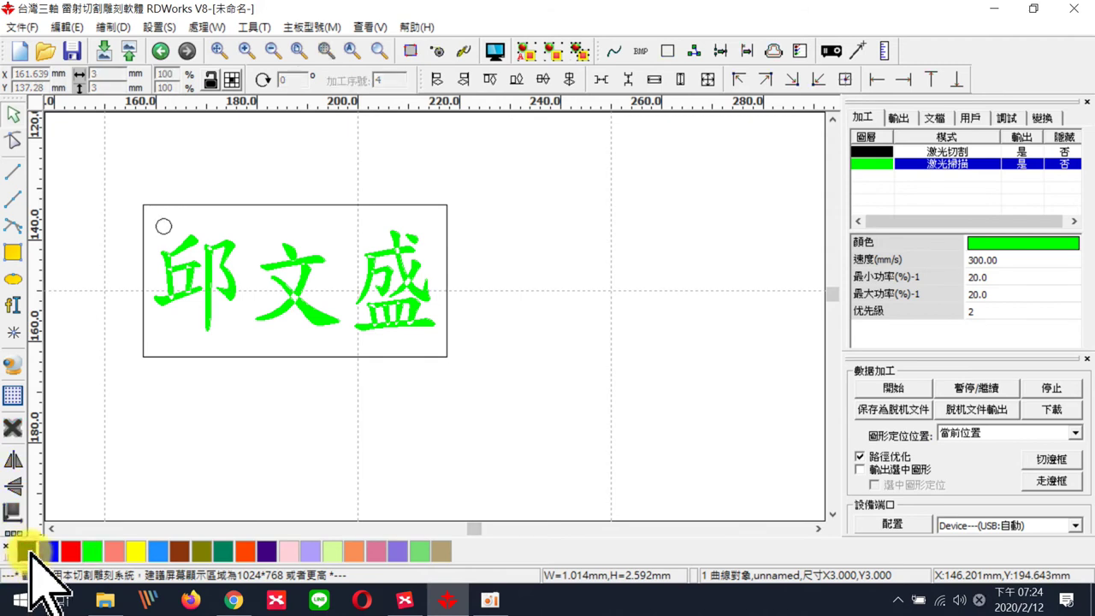
click(200, 206)
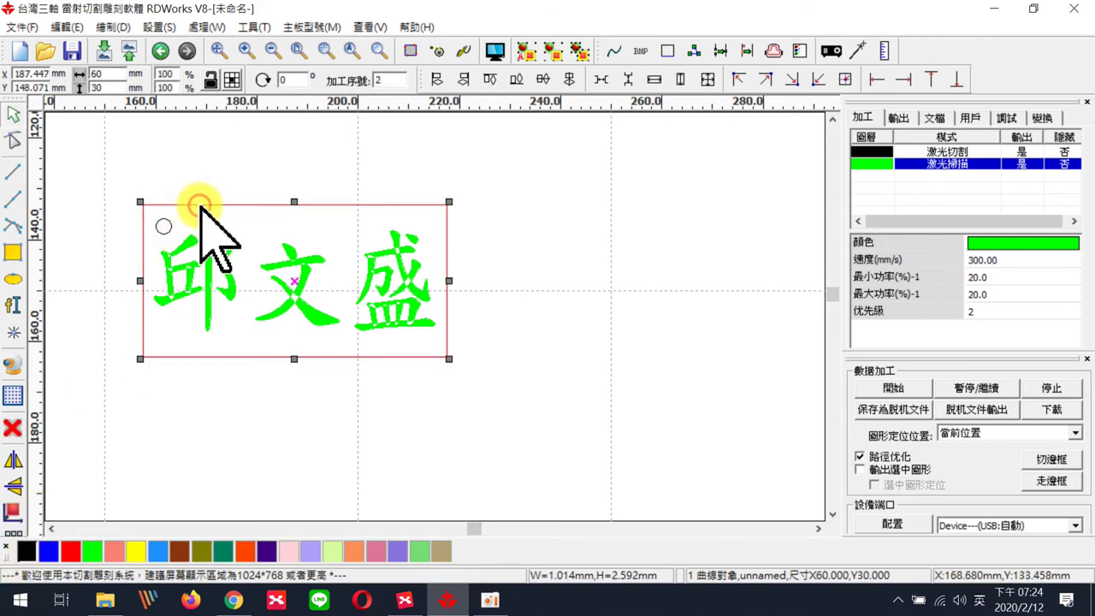
click(28, 552)
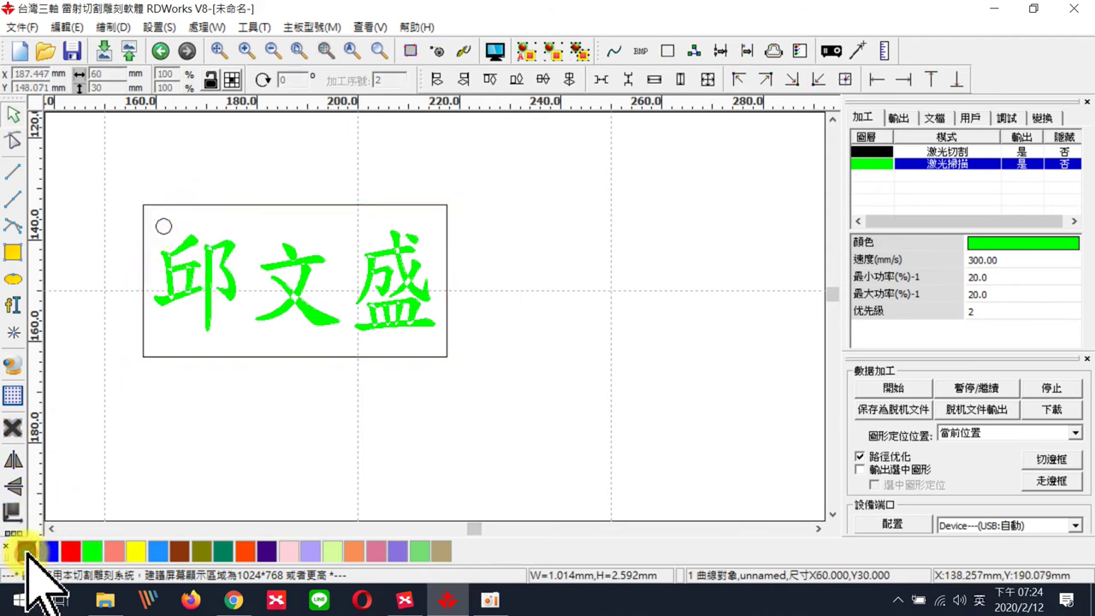
click(941, 153)
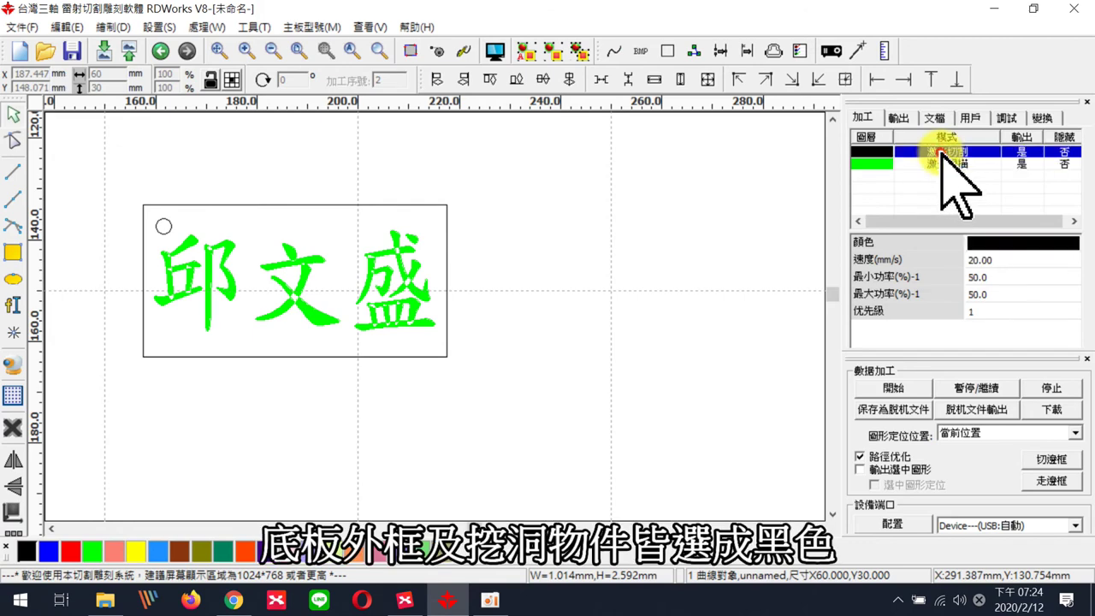
- Load the 3mm段木板切割 preset into the black cut layer and set minimum and maximum power to 50
double_click(941, 152)
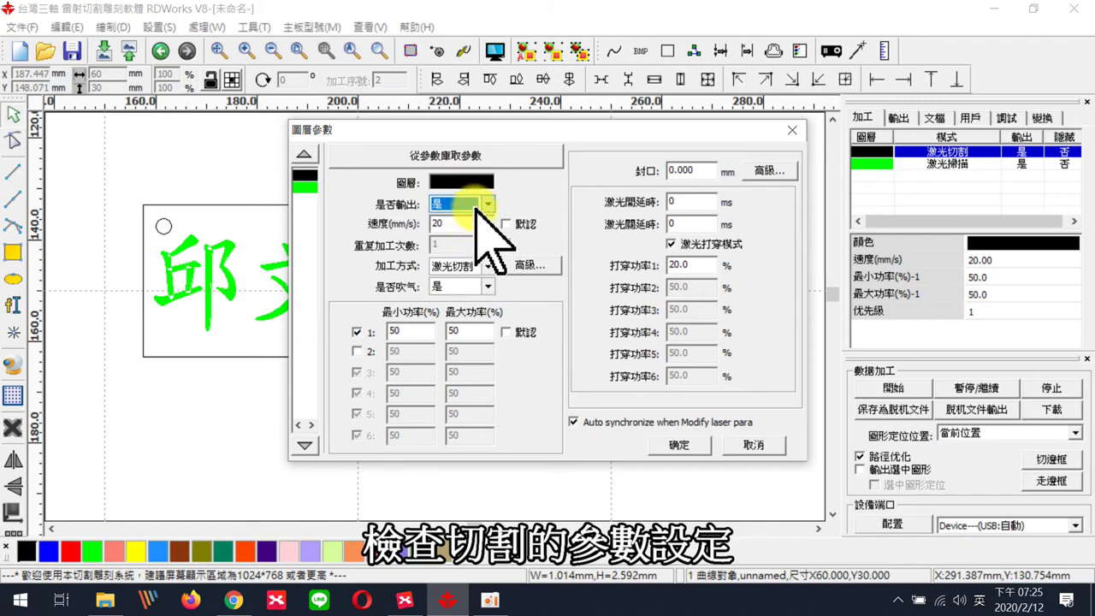
click(483, 157)
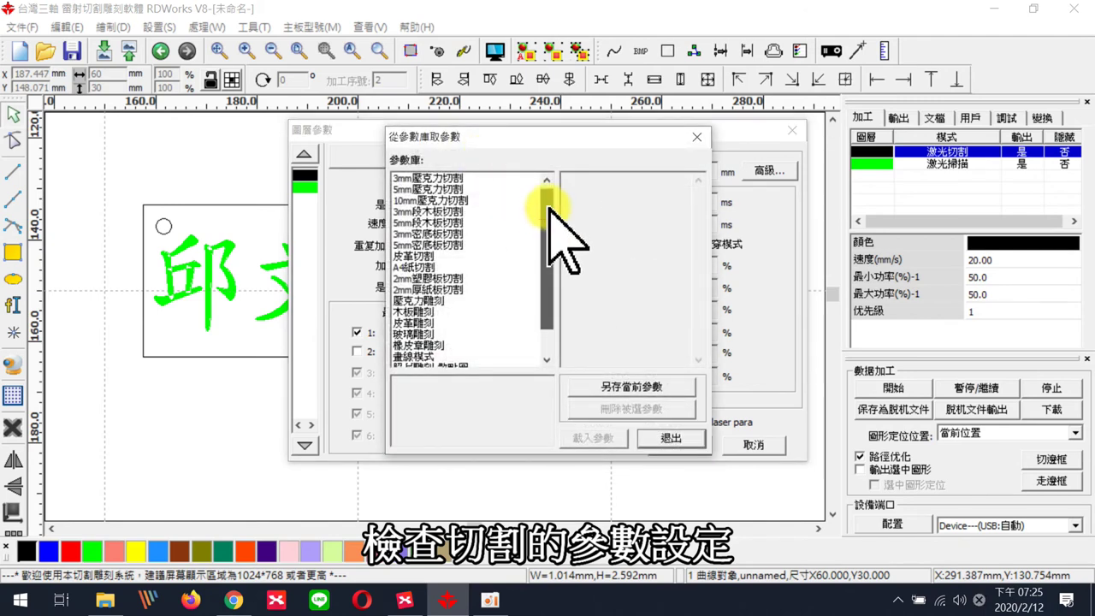
click(453, 211)
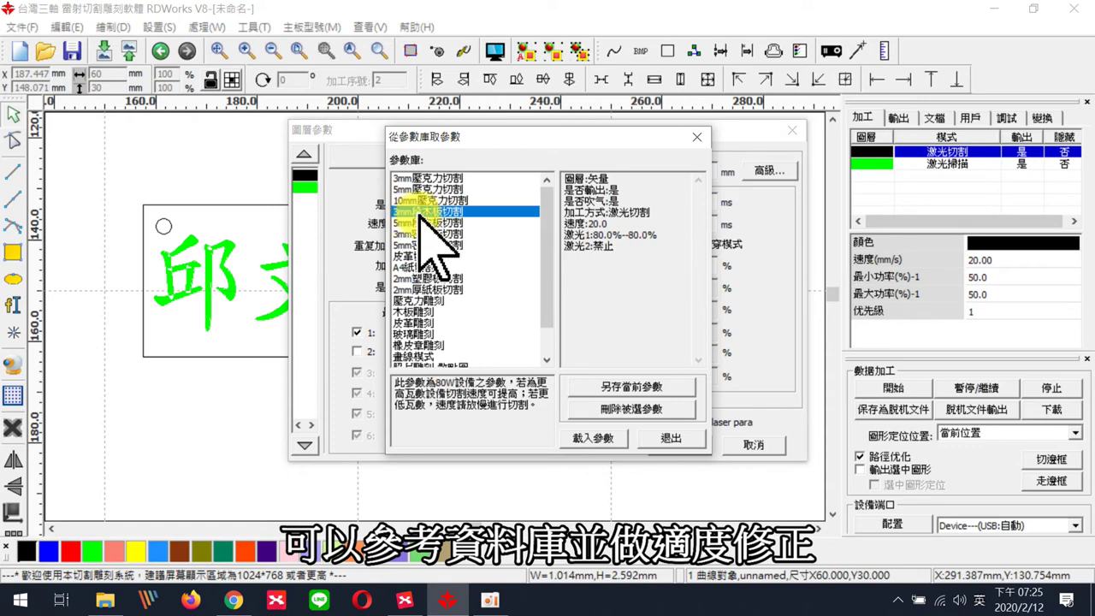
click(604, 439)
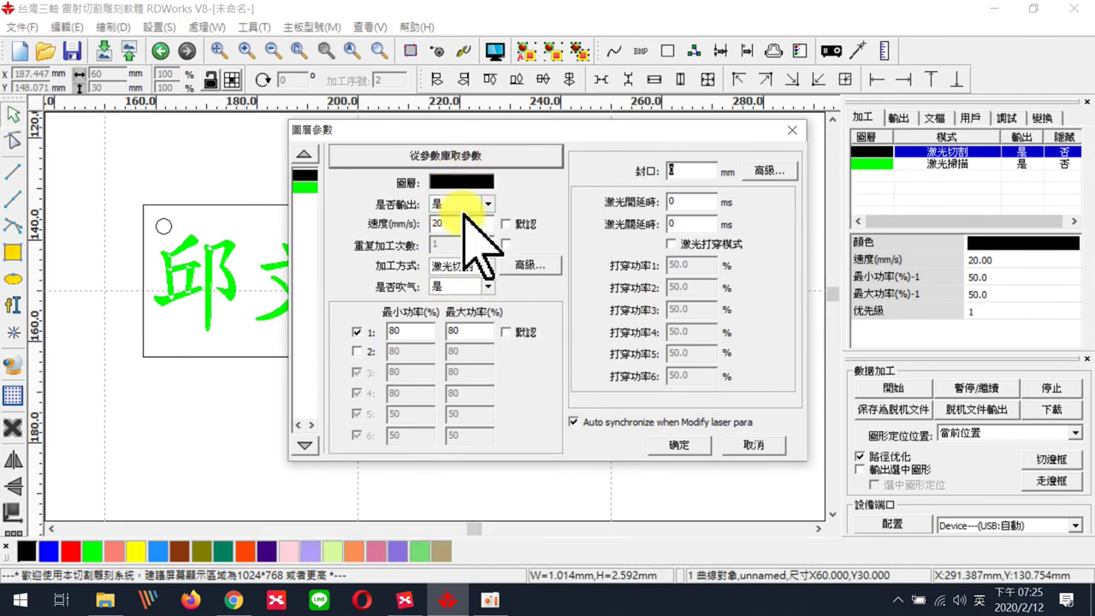
drag(408, 330, 391, 330)
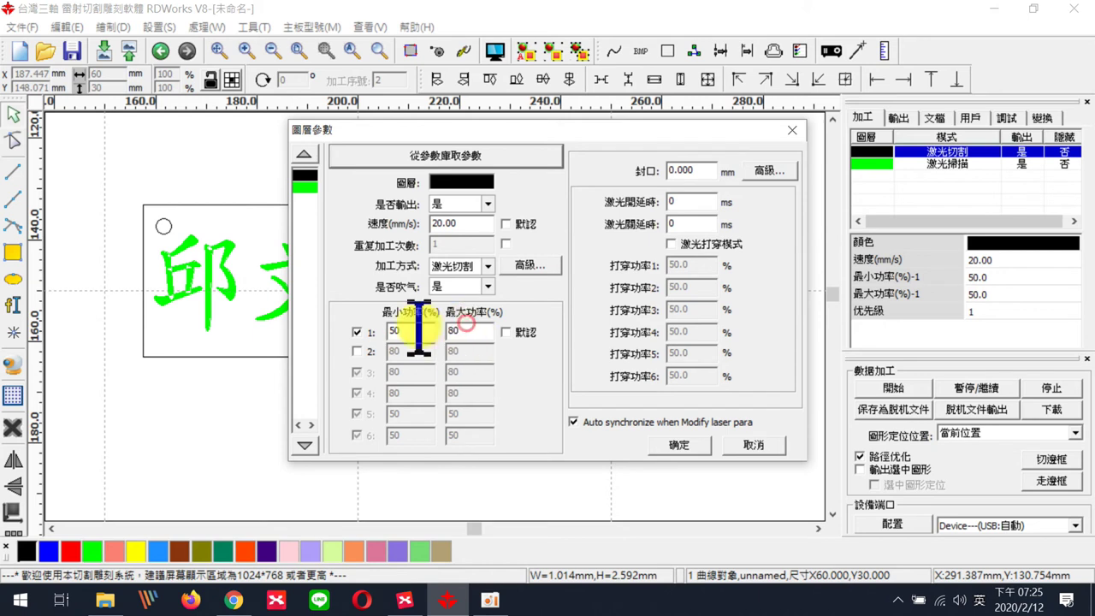
drag(469, 332, 428, 334)
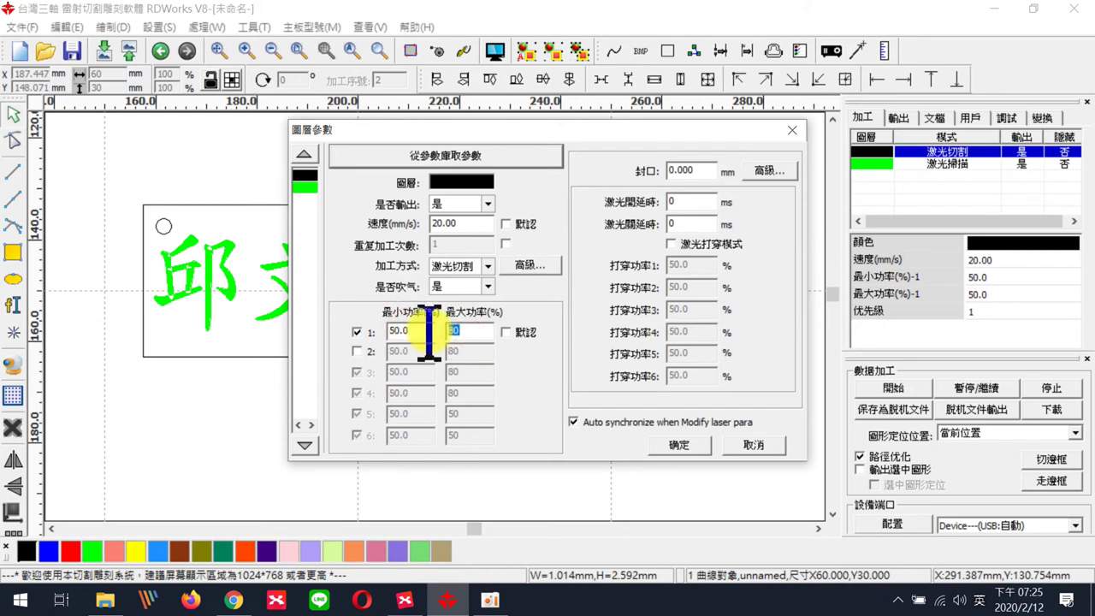
text(50)
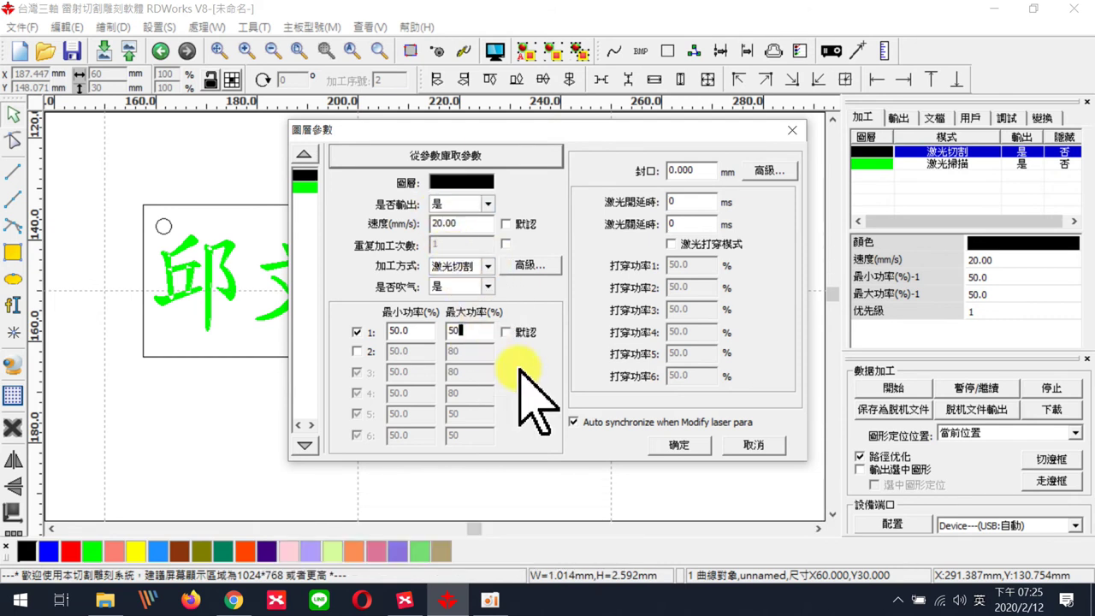
click(679, 445)
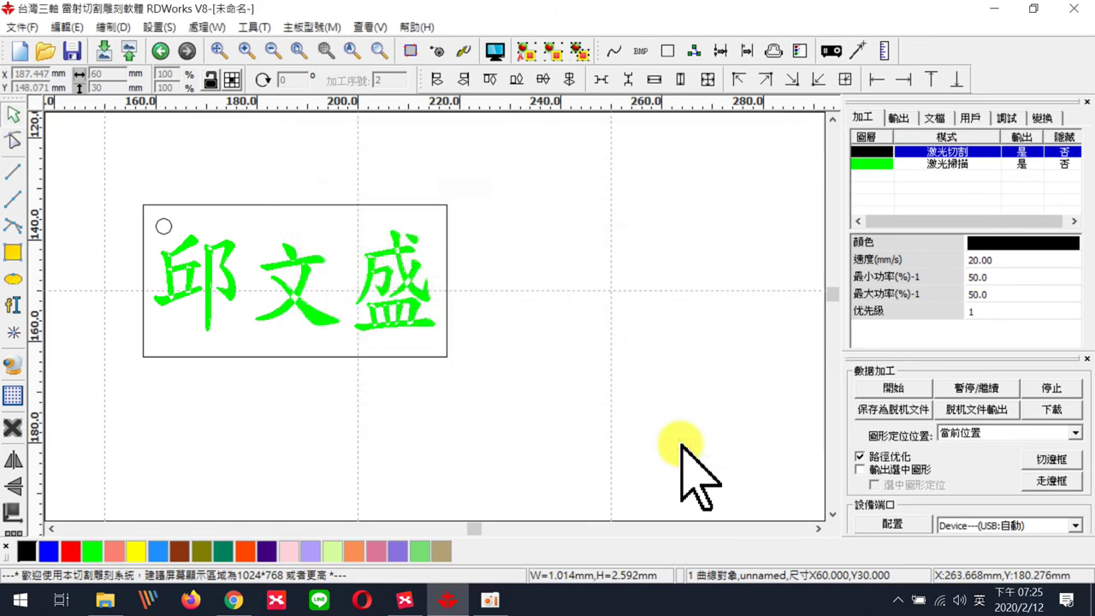
- Check the green 激光掃描 layer's 300 mm/s speed and 20% power, and confirm unchanged
double_click(904, 163)
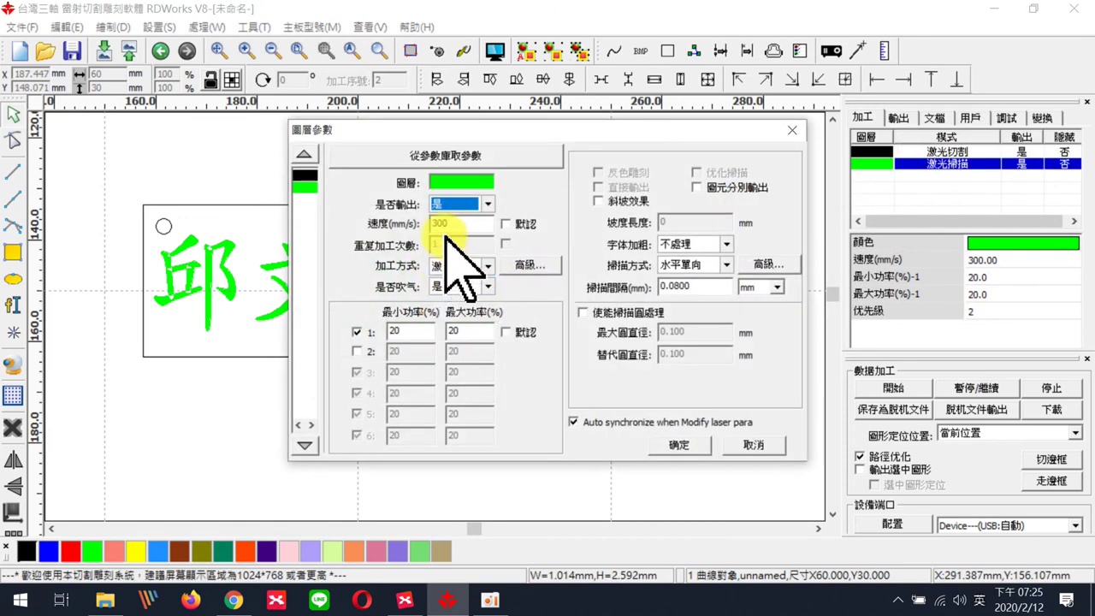
click(463, 331)
click(390, 331)
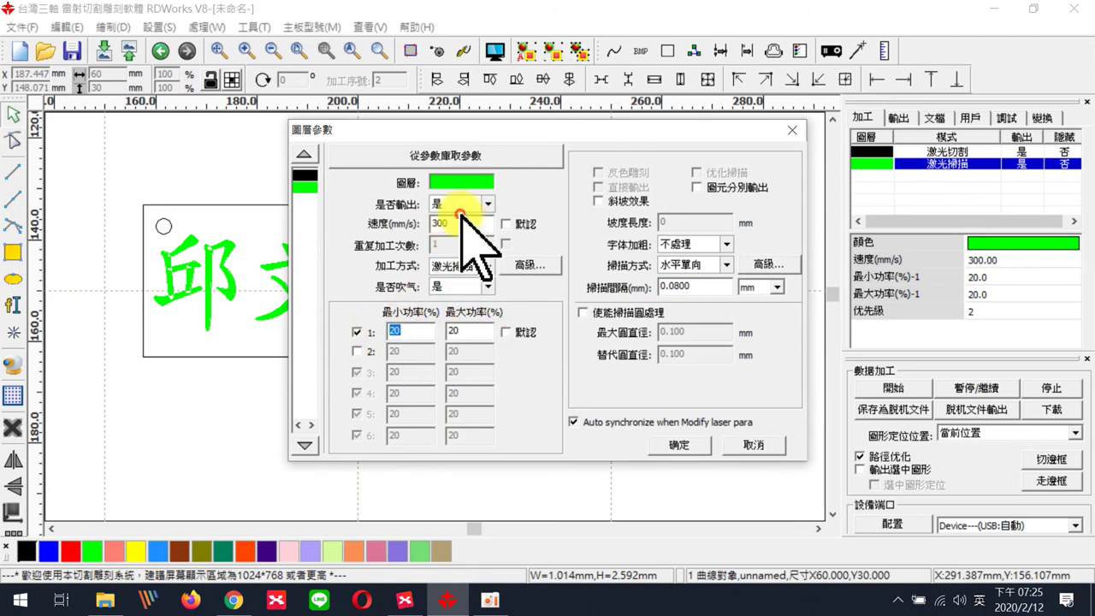
click(445, 223)
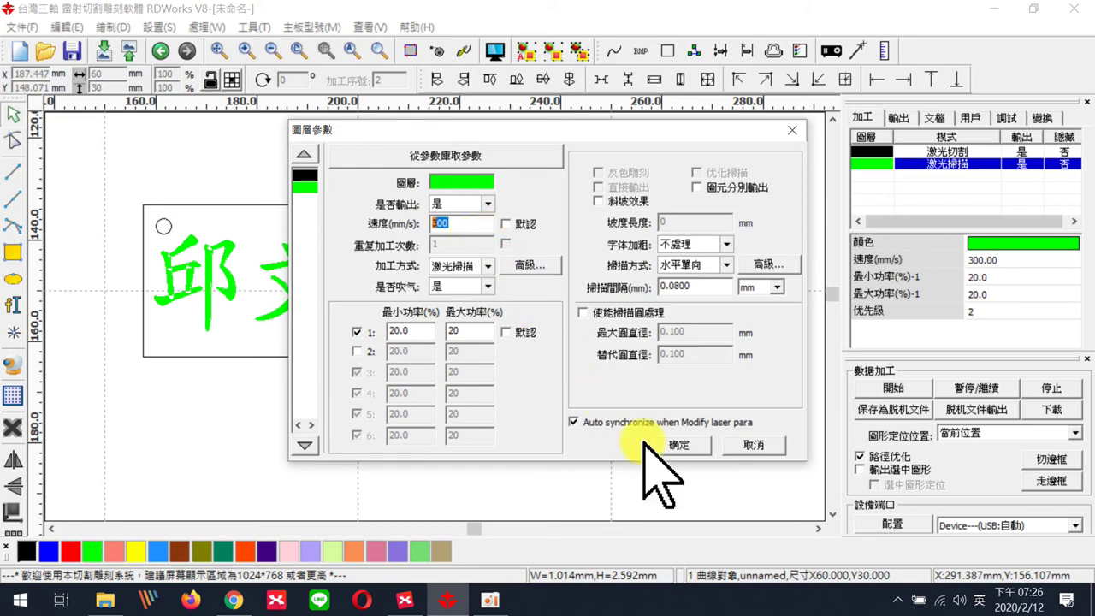
click(680, 446)
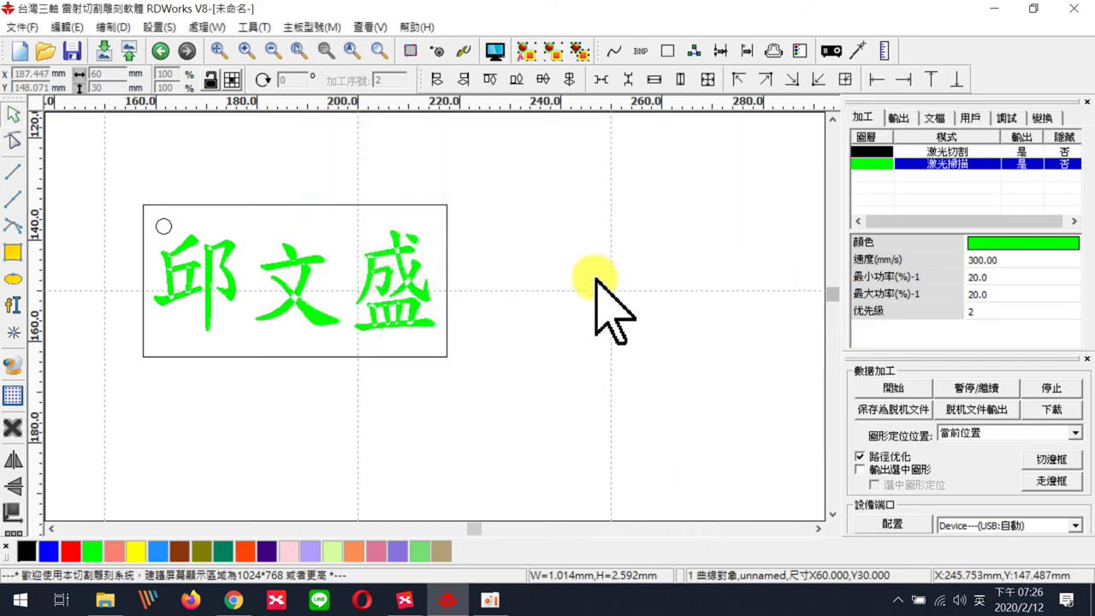
scroll(556, 351, down, 4)
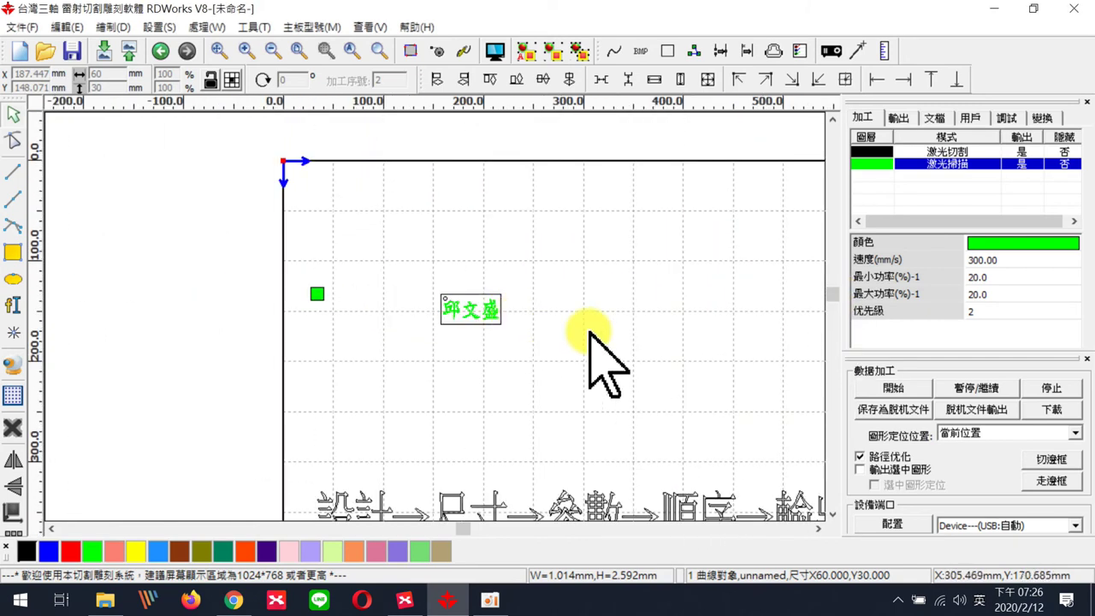
scroll(697, 465, down, 1)
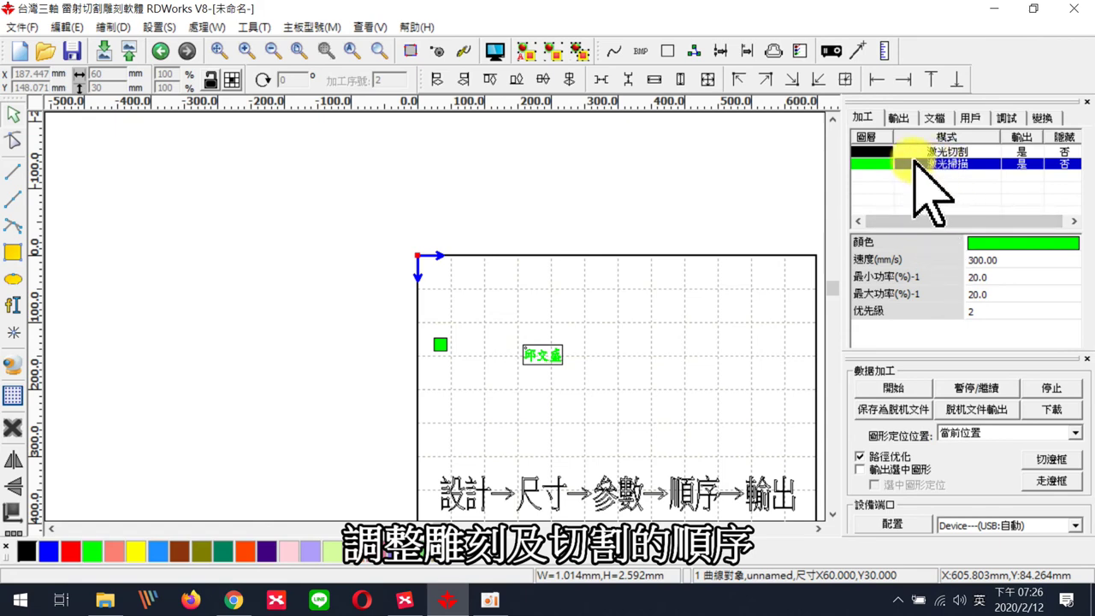
scroll(550, 364, up, 3)
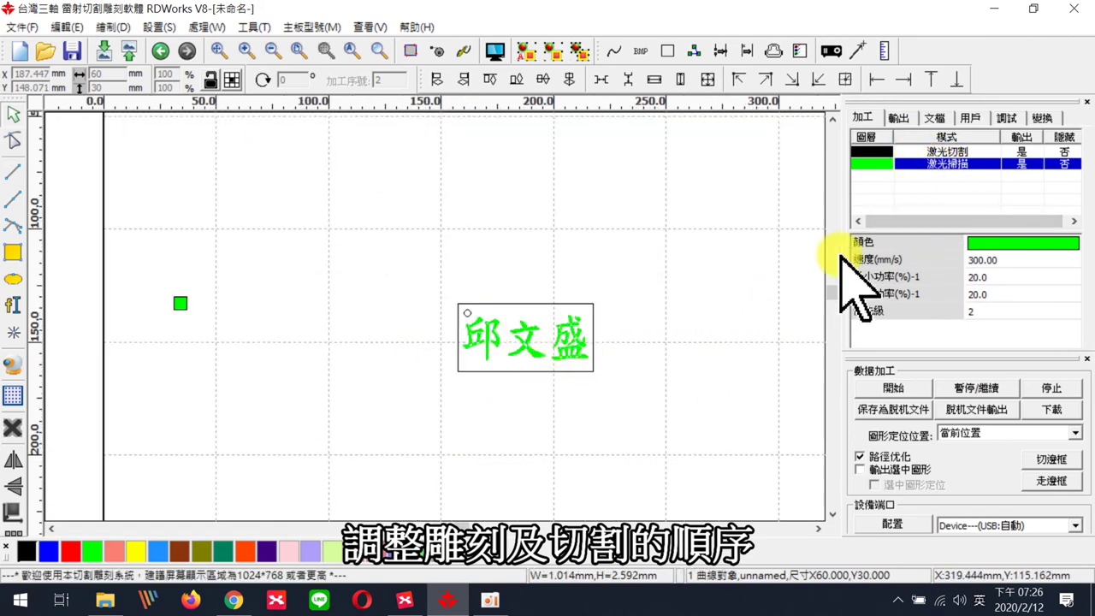
click(960, 151)
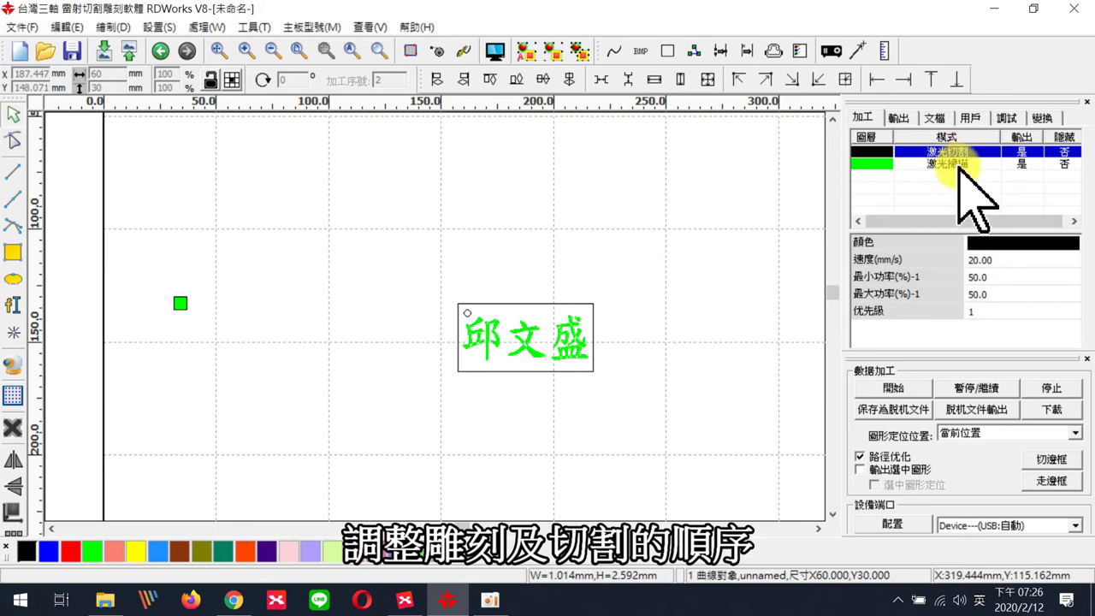
click(949, 164)
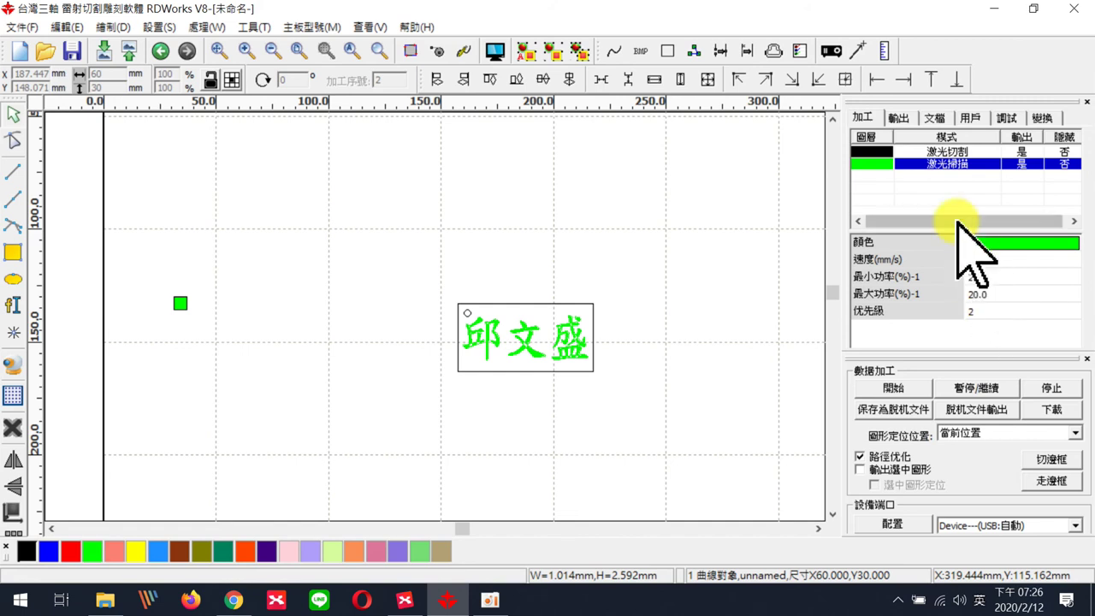
- Change the green 激光掃描 layer's 優先級 to 1, moving it above 激光切割
click(988, 312)
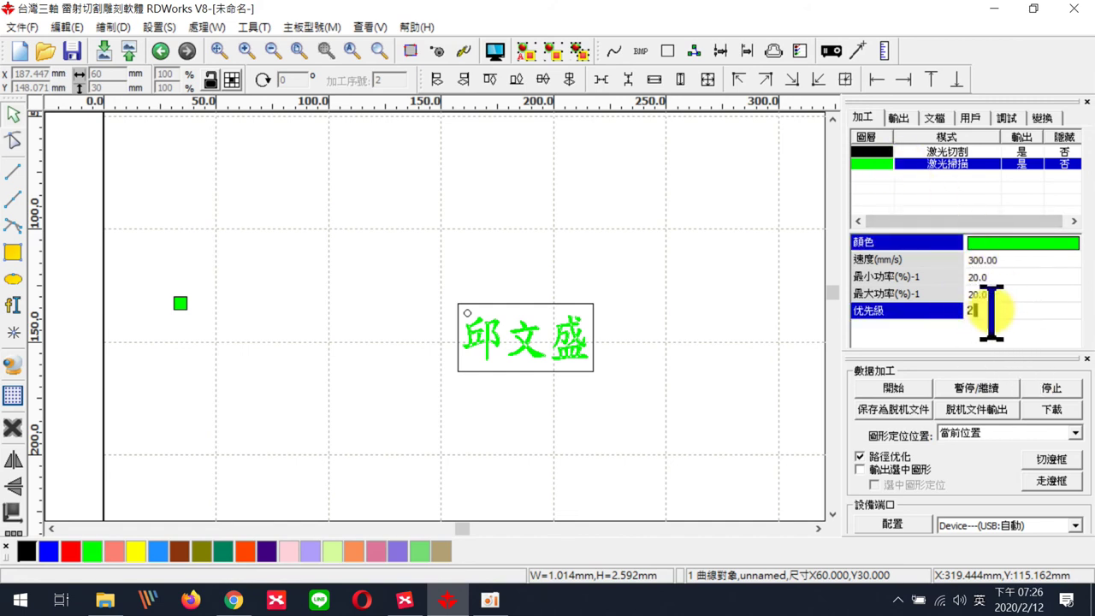
key(BackSpace)
text(1)
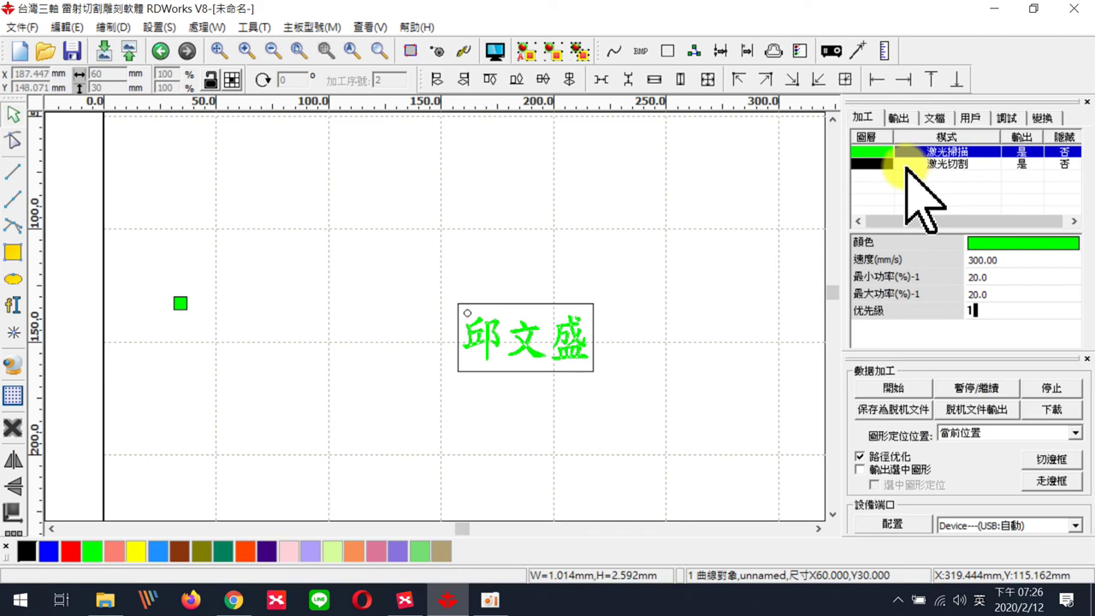
scroll(758, 282, down, 2)
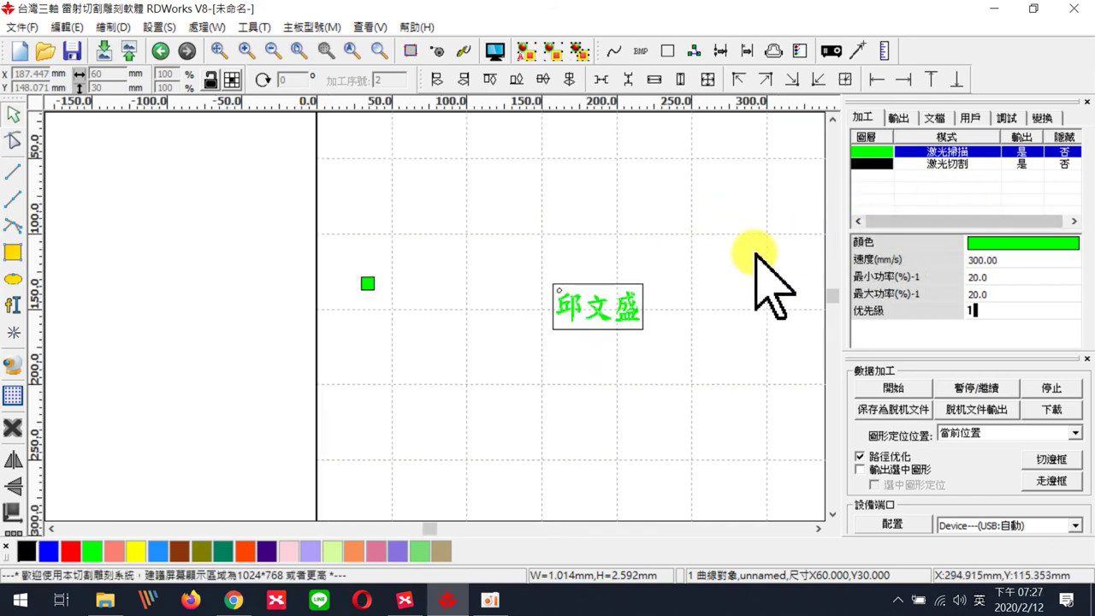
scroll(440, 547, right, 3)
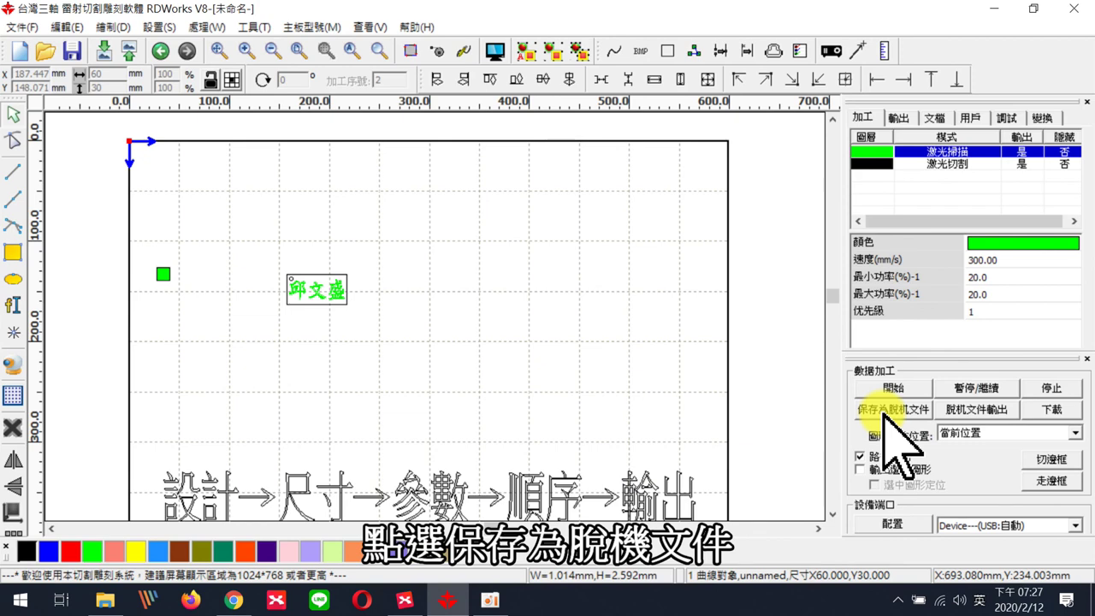
- Save an offline copy named abc001 to the MP3 (D:) drive and close the success message
click(892, 409)
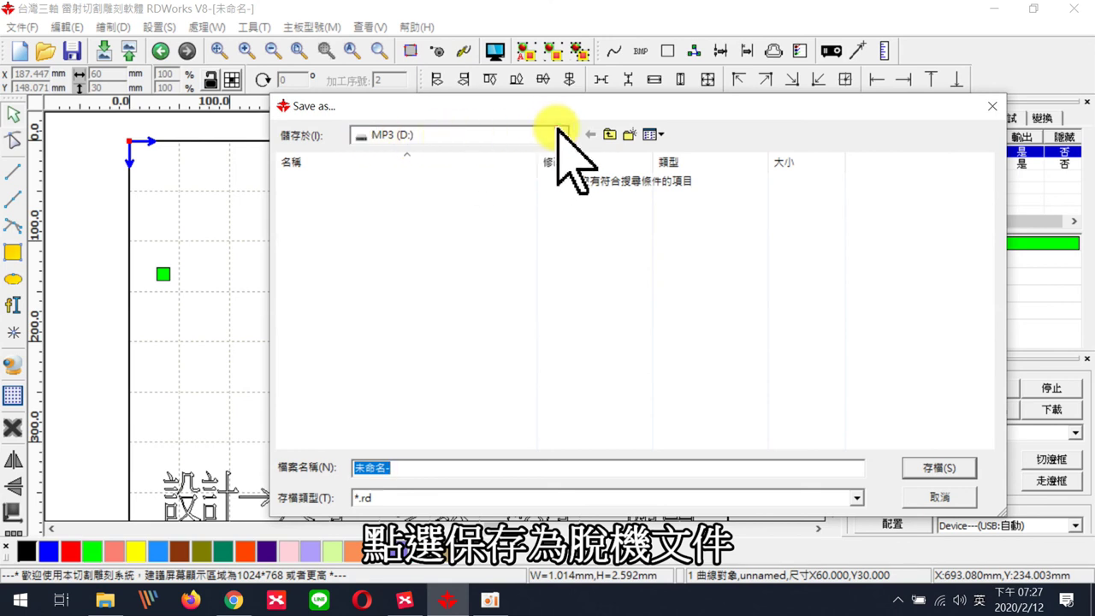
click(562, 134)
click(410, 384)
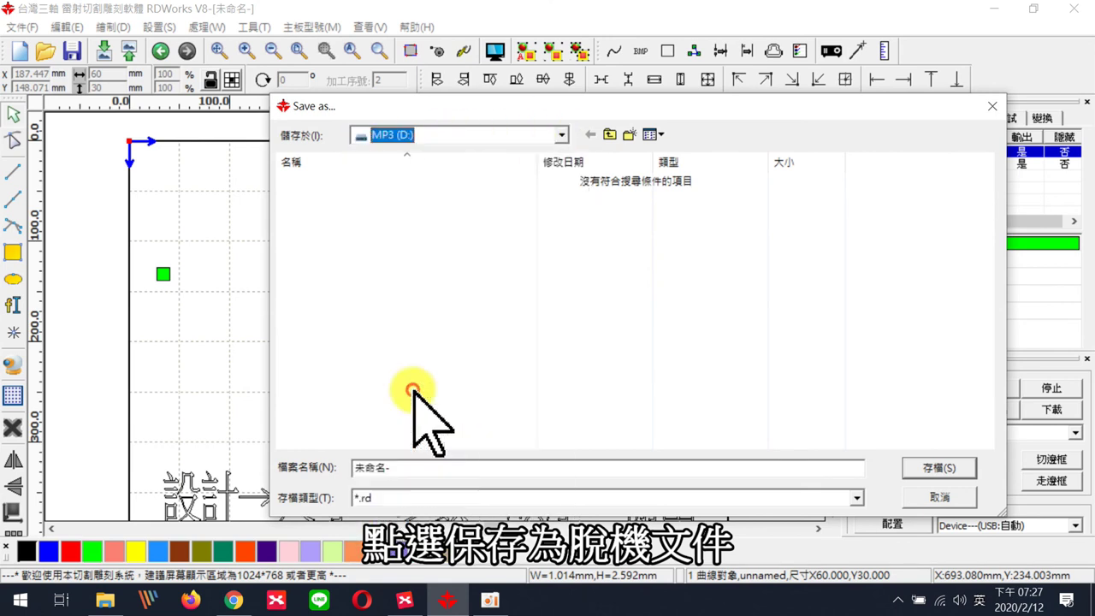
click(411, 466)
drag(423, 468, 340, 468)
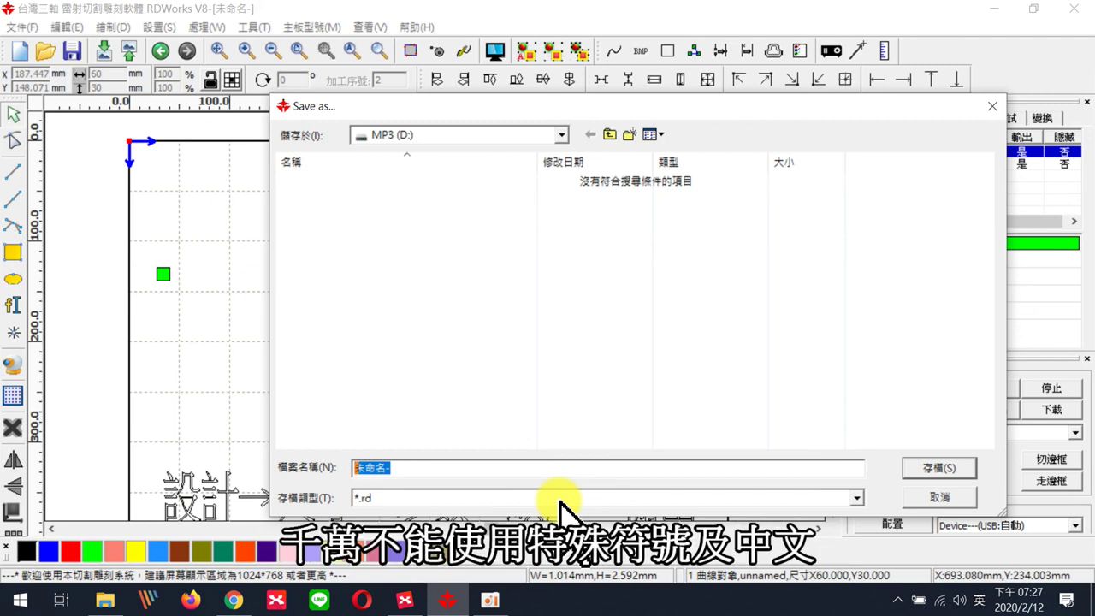
text(ab)
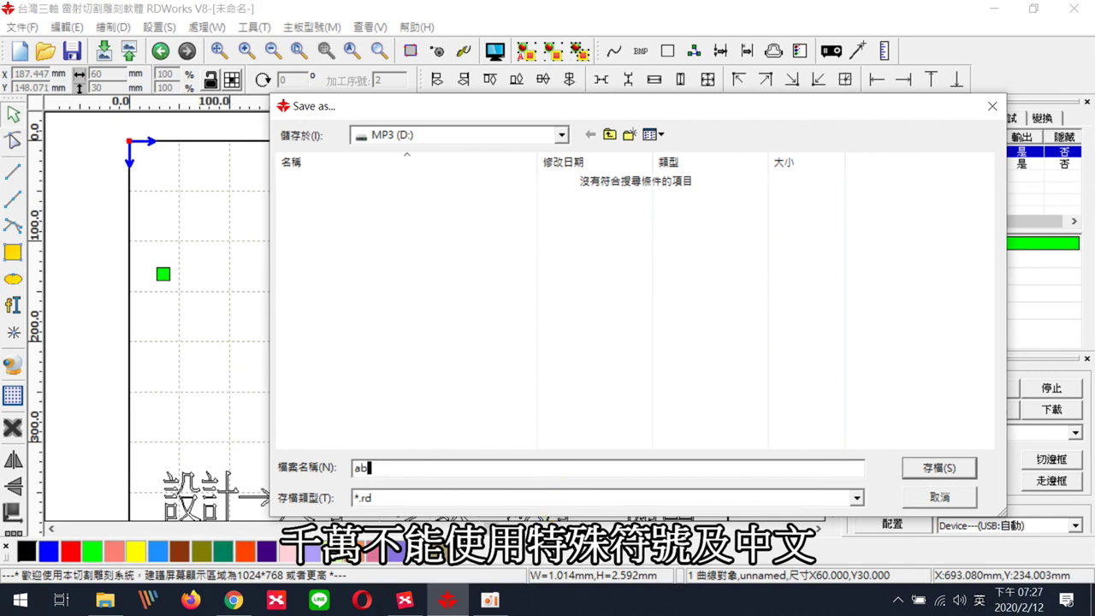
text(c001)
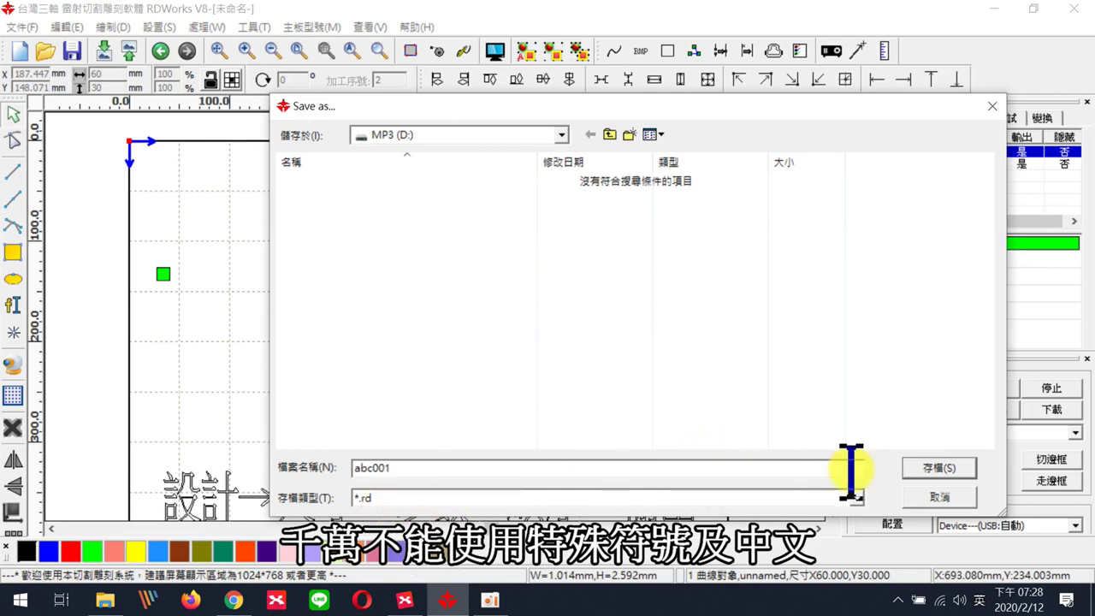
click(926, 466)
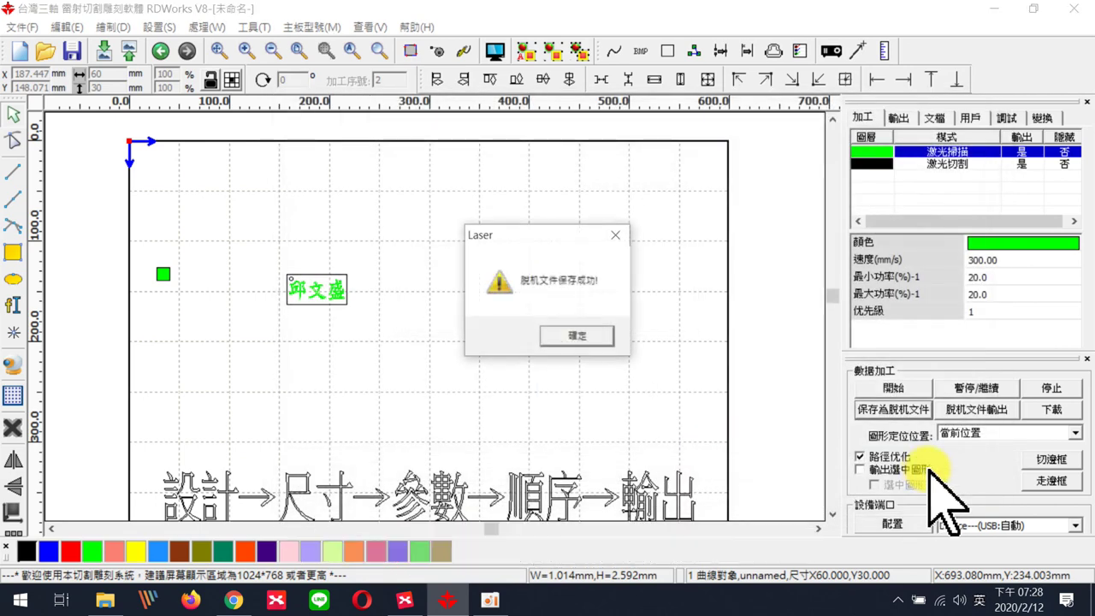
click(591, 335)
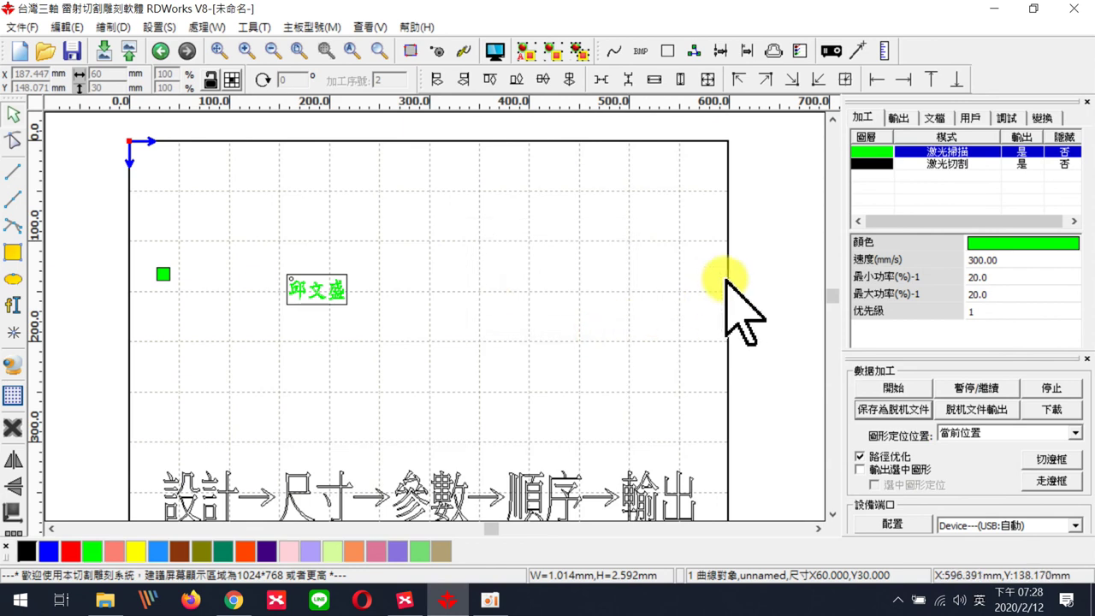